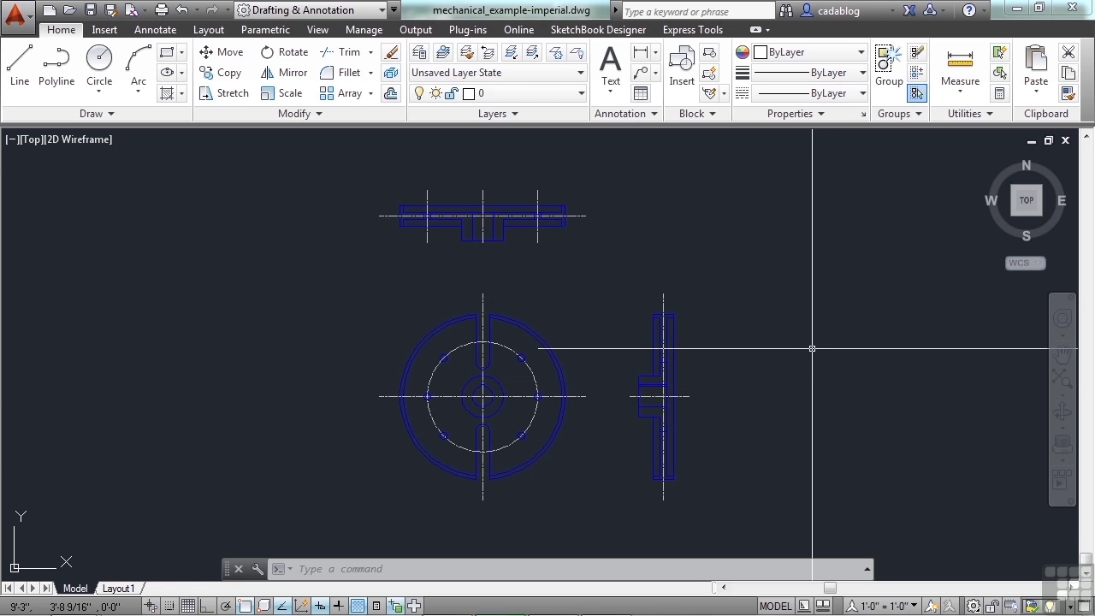
Start a new drawing from the acad.dwt template
click(808, 346)
click(795, 326)
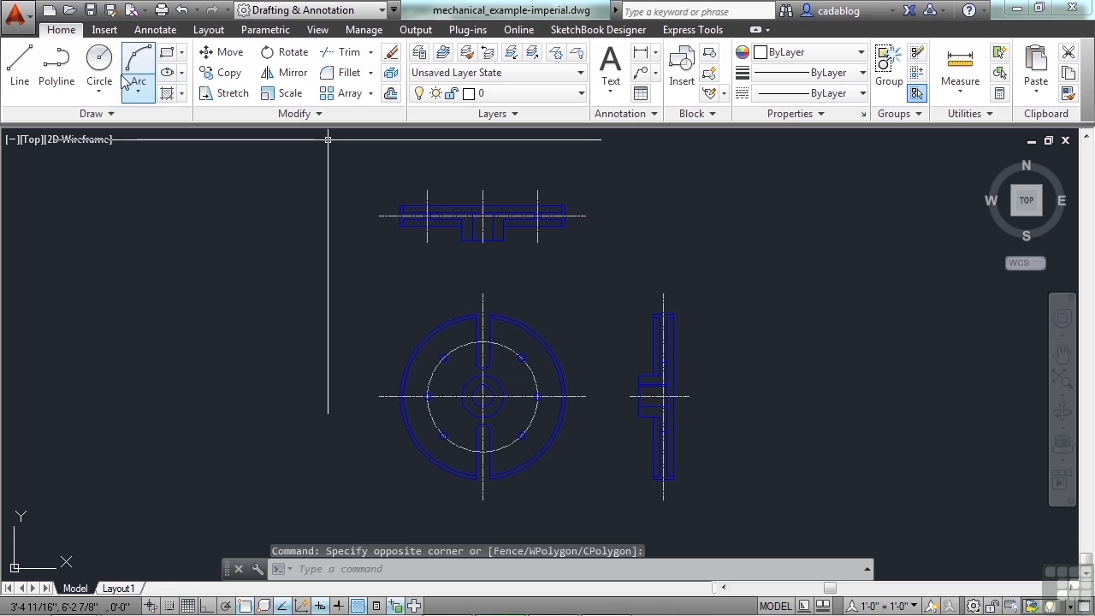
click(50, 11)
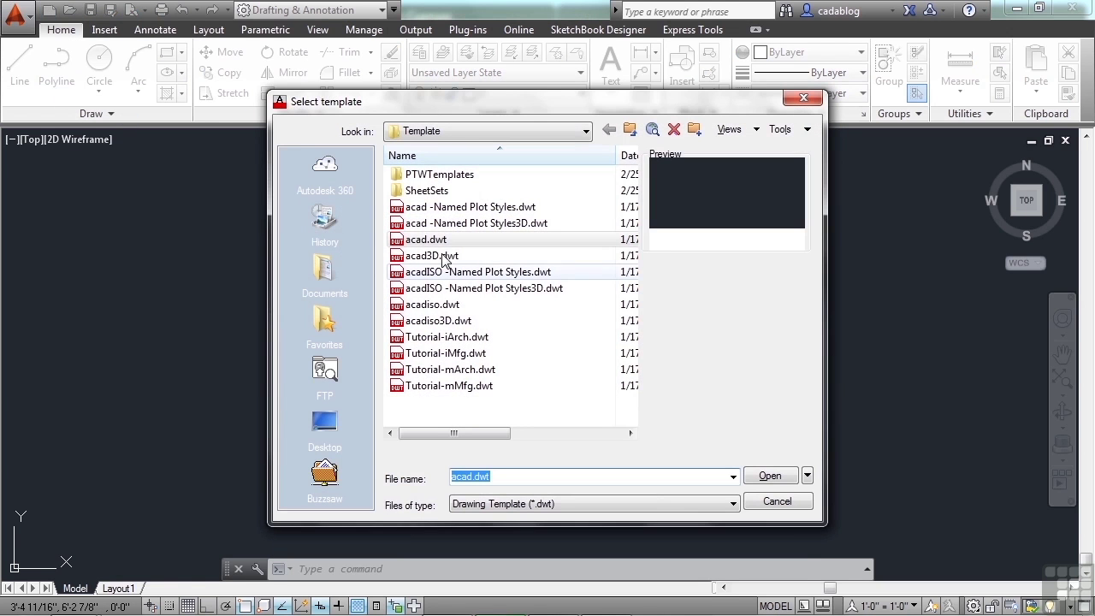
click(772, 481)
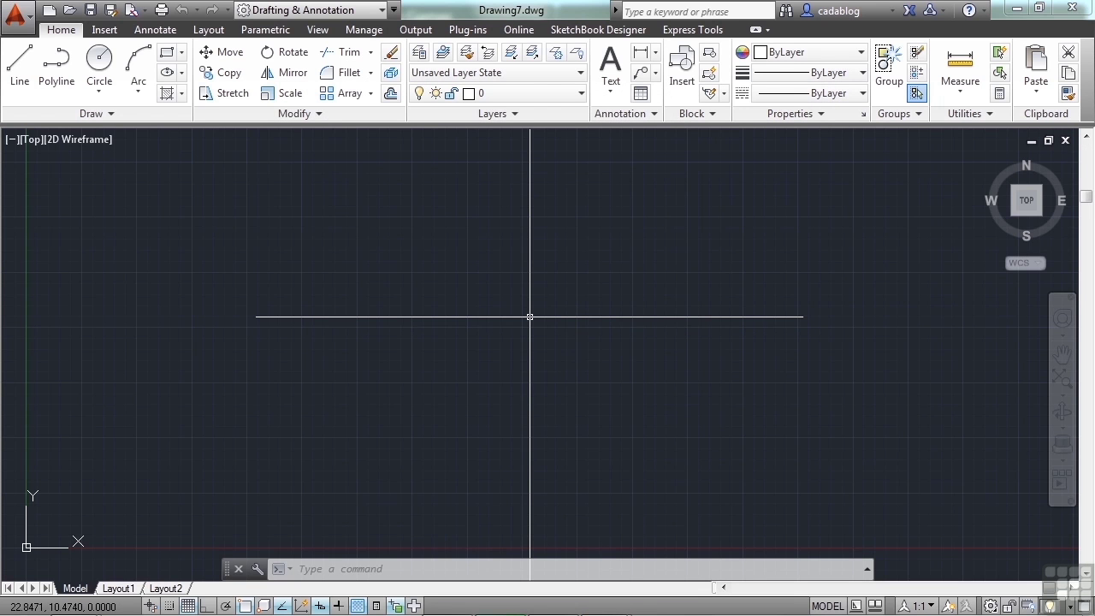
In the new drawing's units settings, keep the Decimal length type and set the insertion scale units to Feet
text(units)
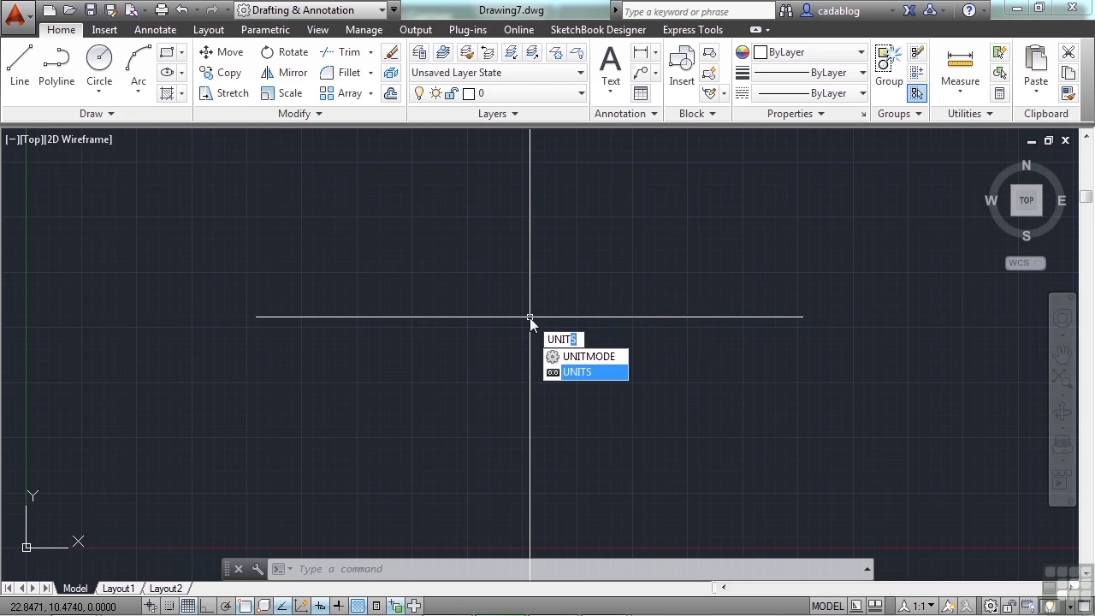
key(Escape)
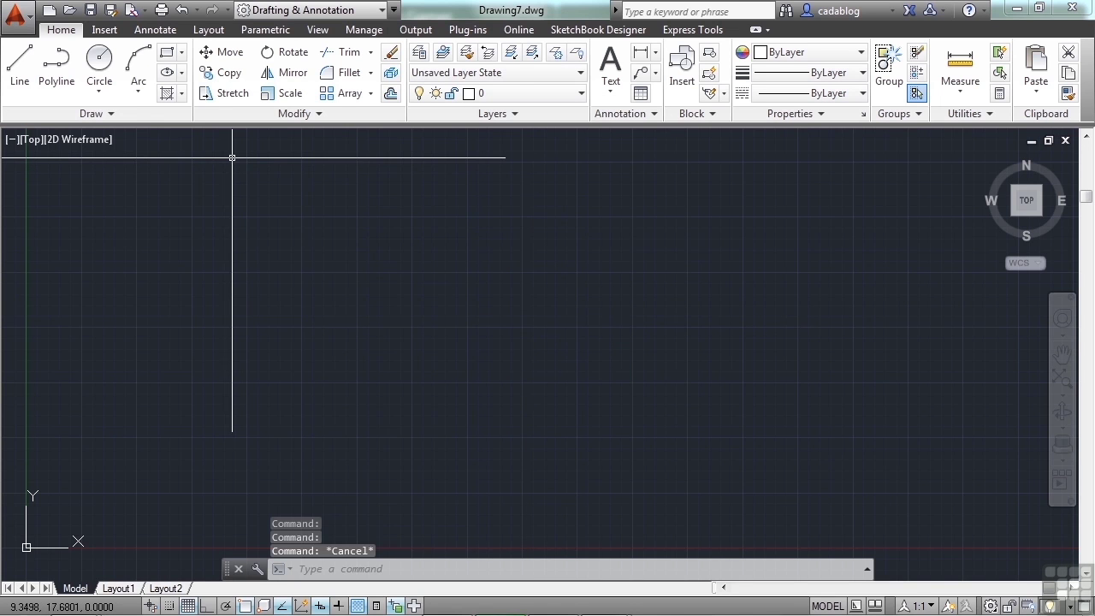
click(15, 15)
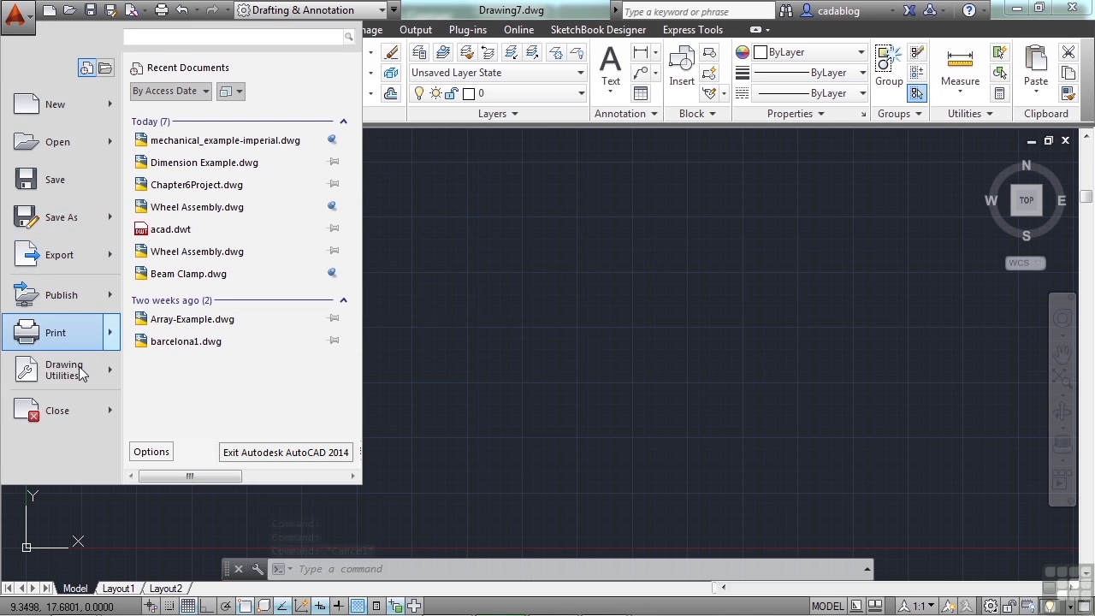
mouse_move(100, 390)
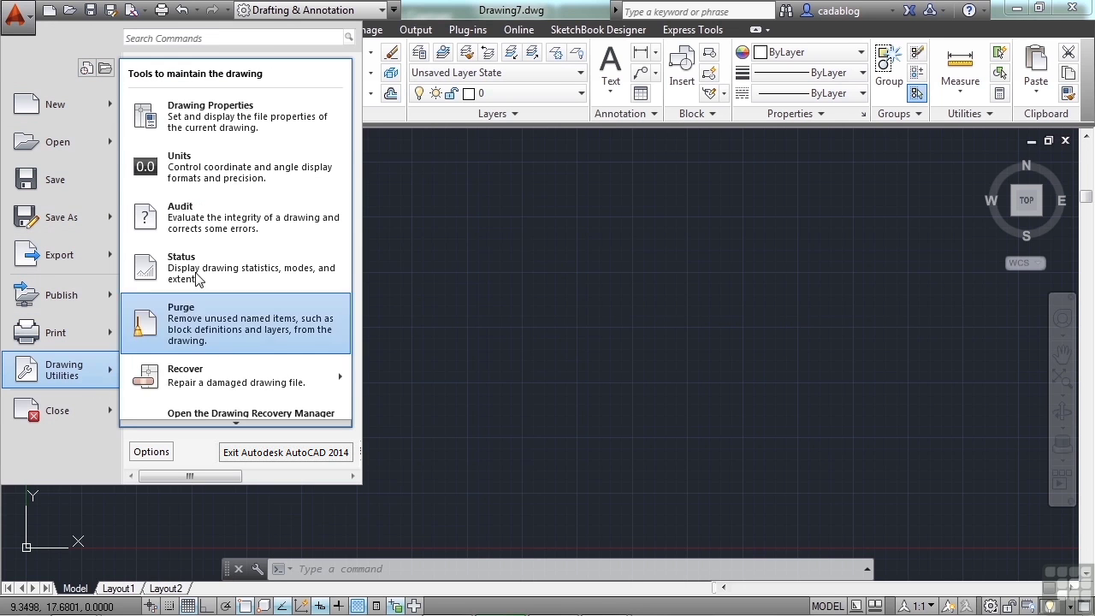
click(262, 180)
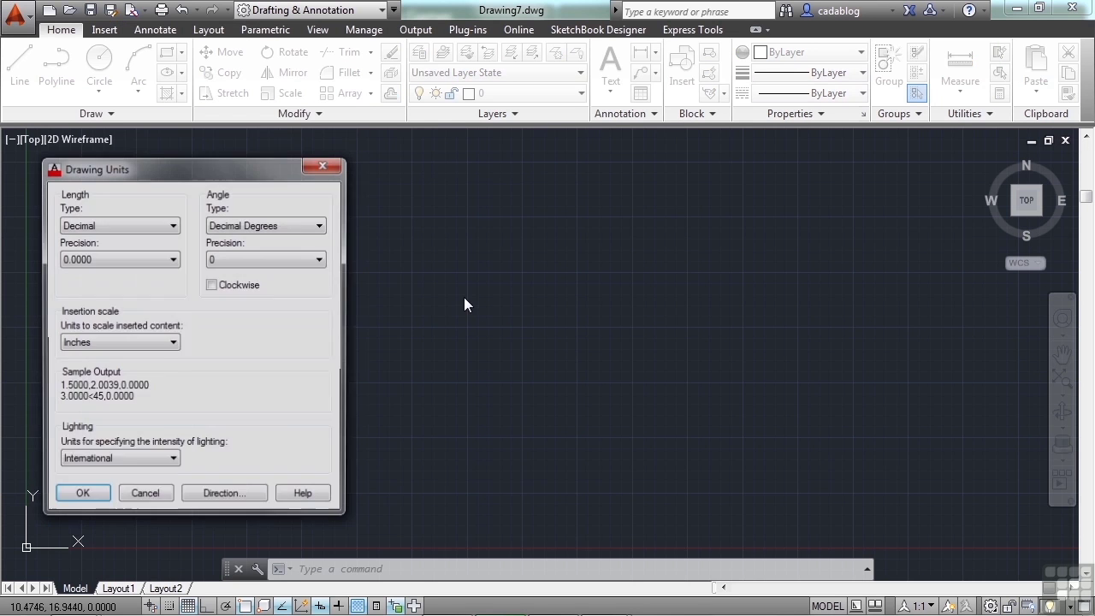
drag(250, 167, 526, 169)
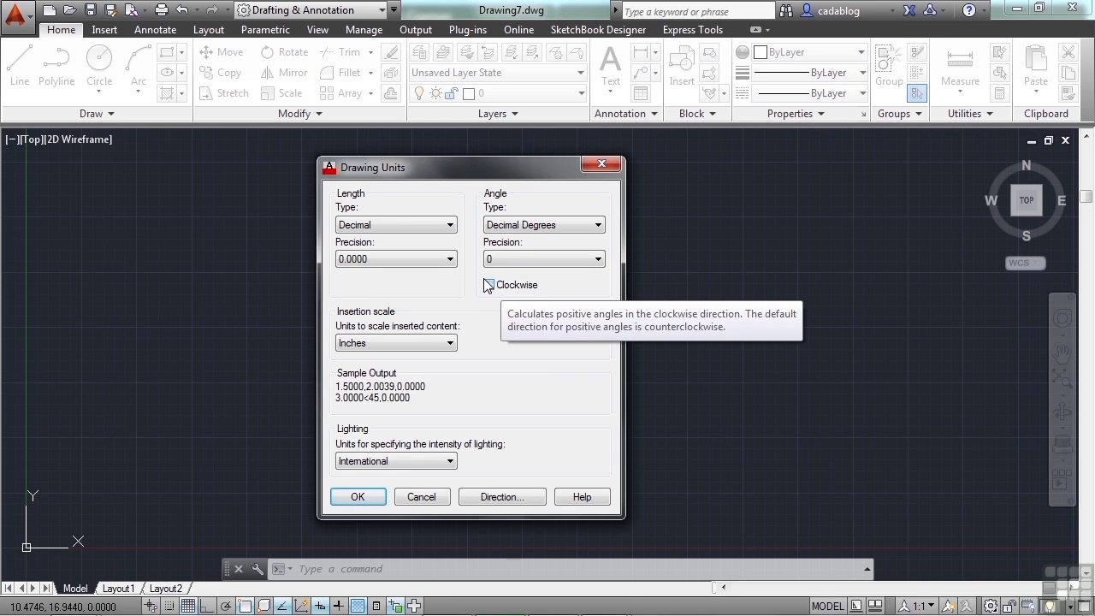
click(450, 226)
click(376, 253)
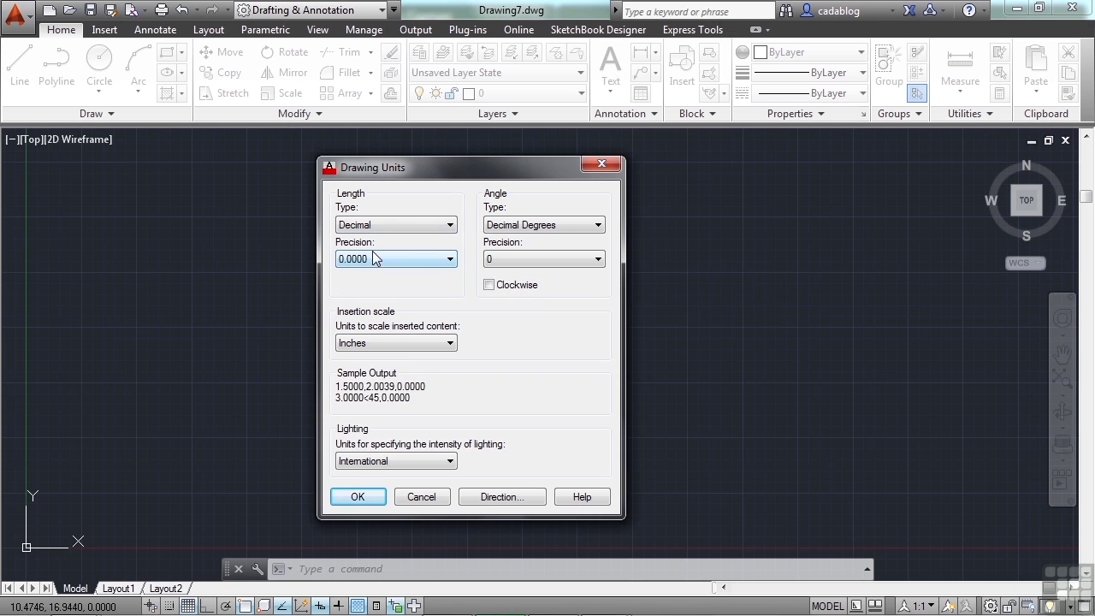
click(445, 344)
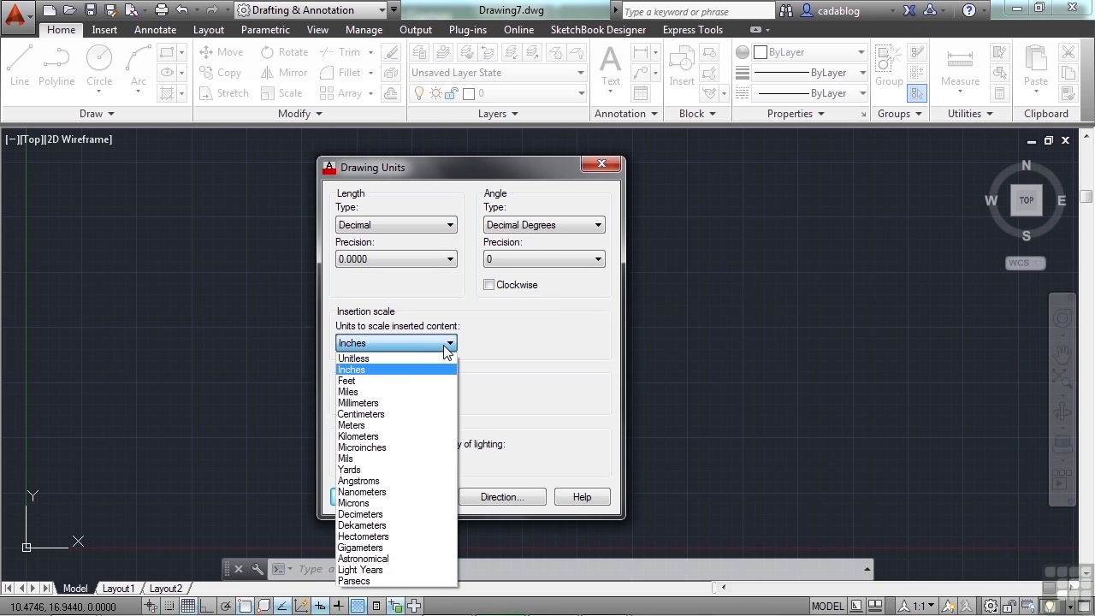
click(358, 382)
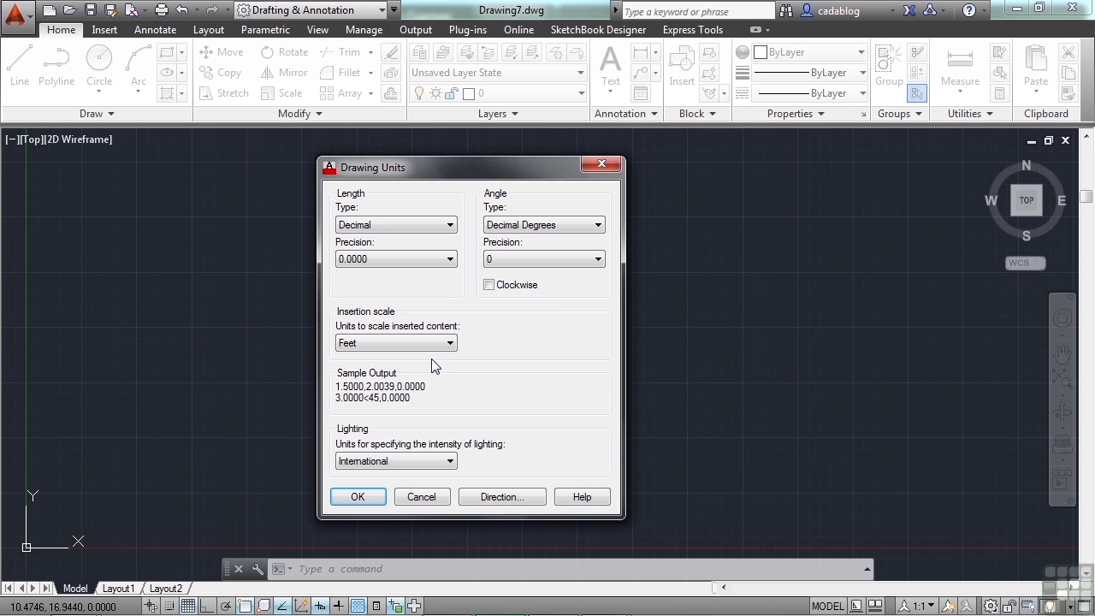
mouse_move(403, 341)
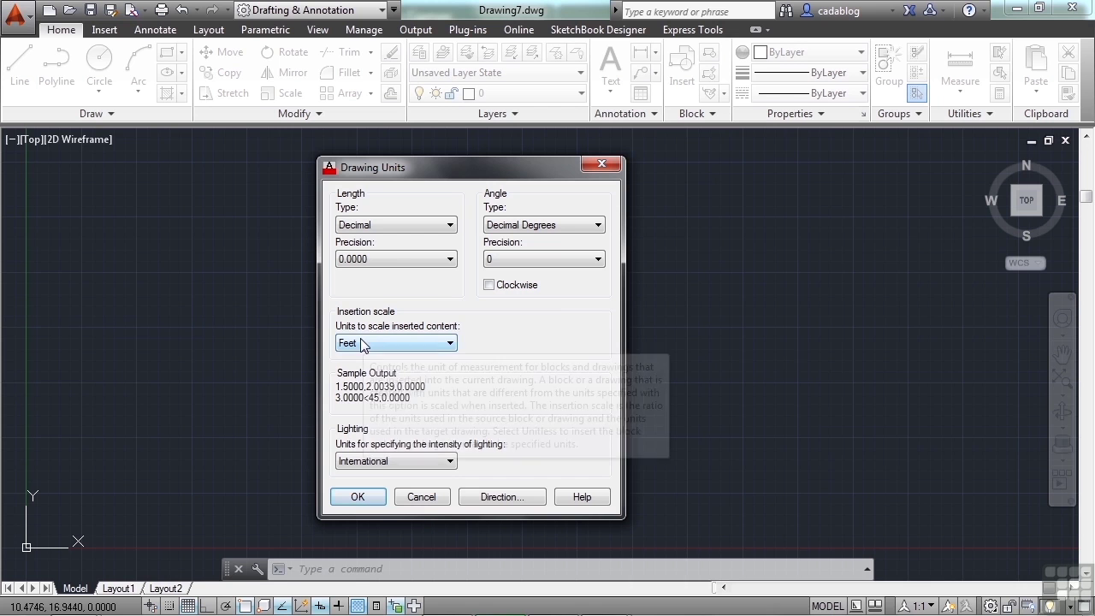
click(356, 500)
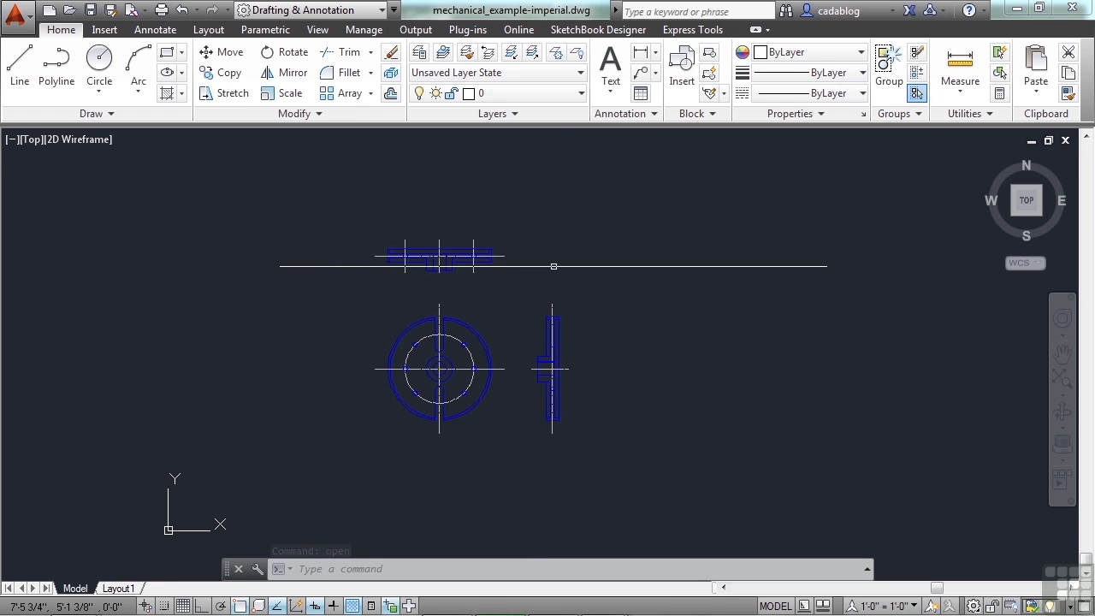
Close the mechanical example drawing and the new blank drawing without saving changes
click(1066, 140)
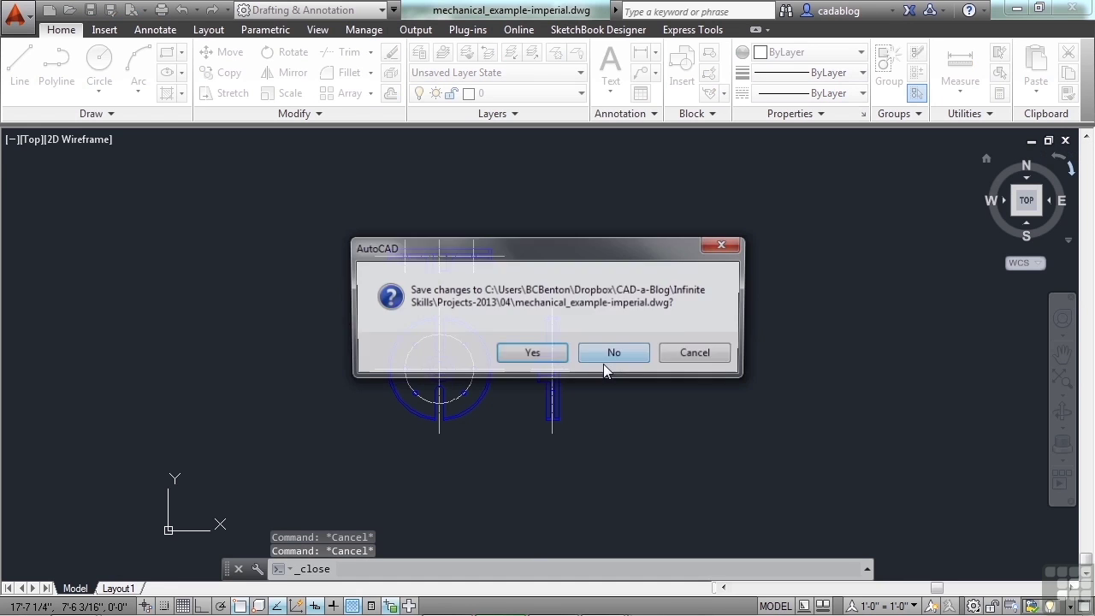
click(605, 357)
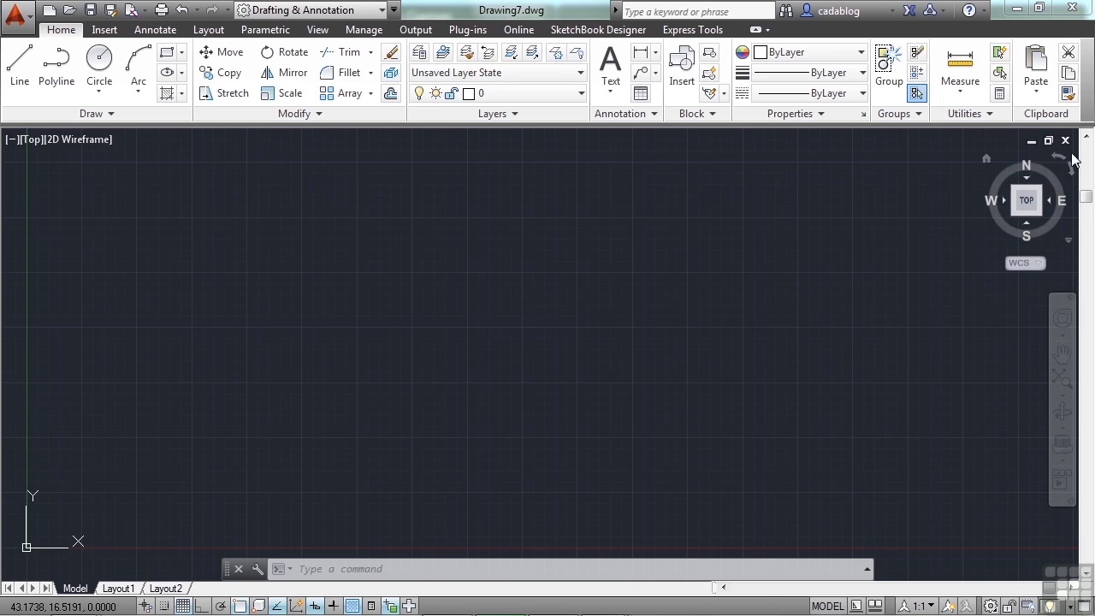
click(1066, 139)
click(578, 354)
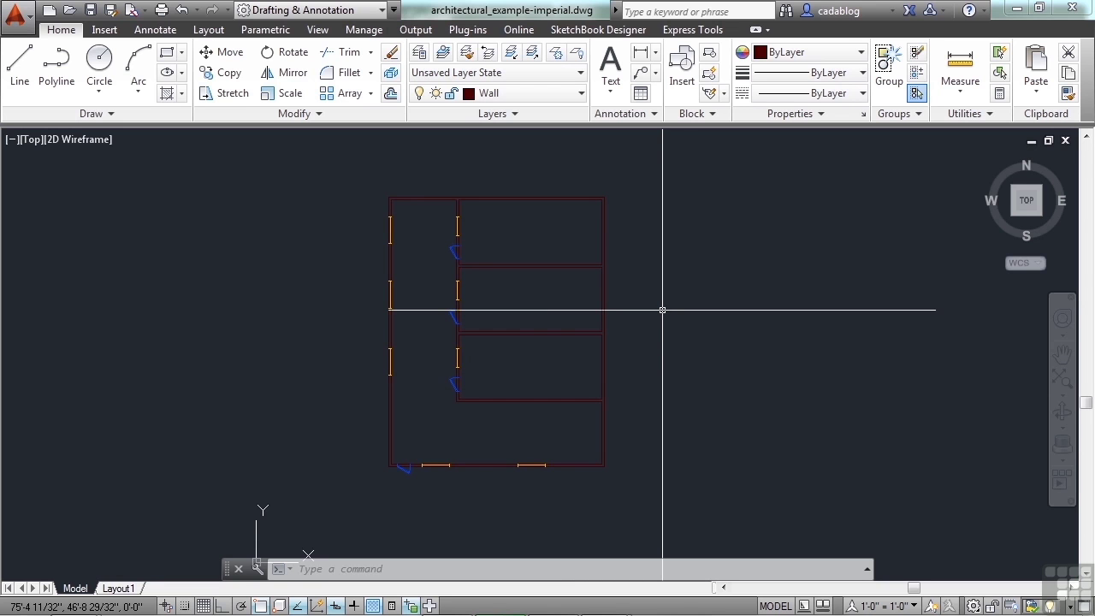
Review the drawing units settings of the architectural example and leave them unchanged
key(Return)
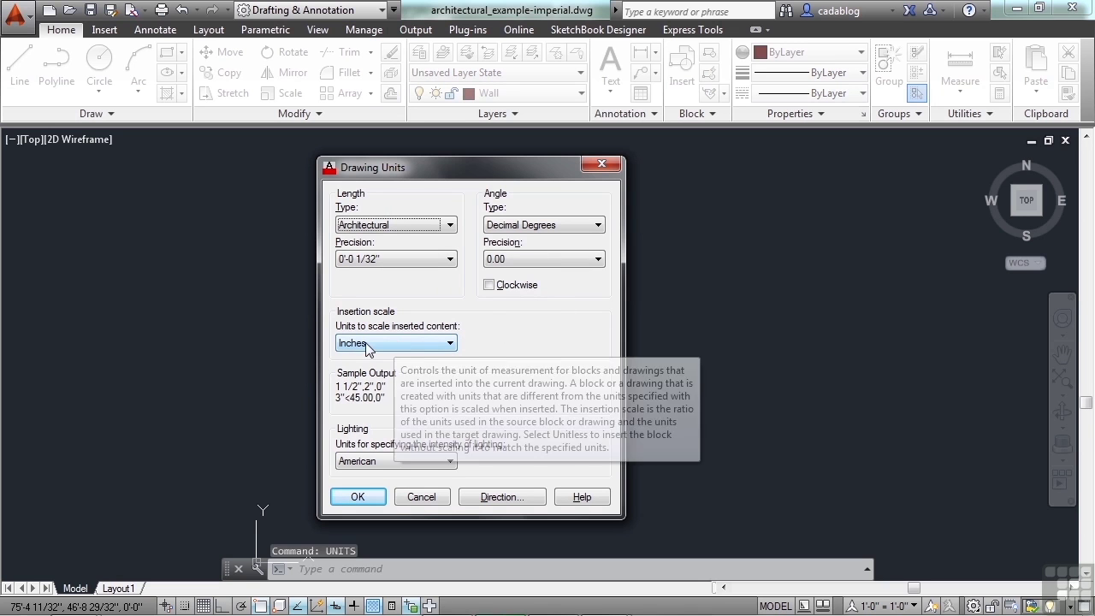
click(422, 498)
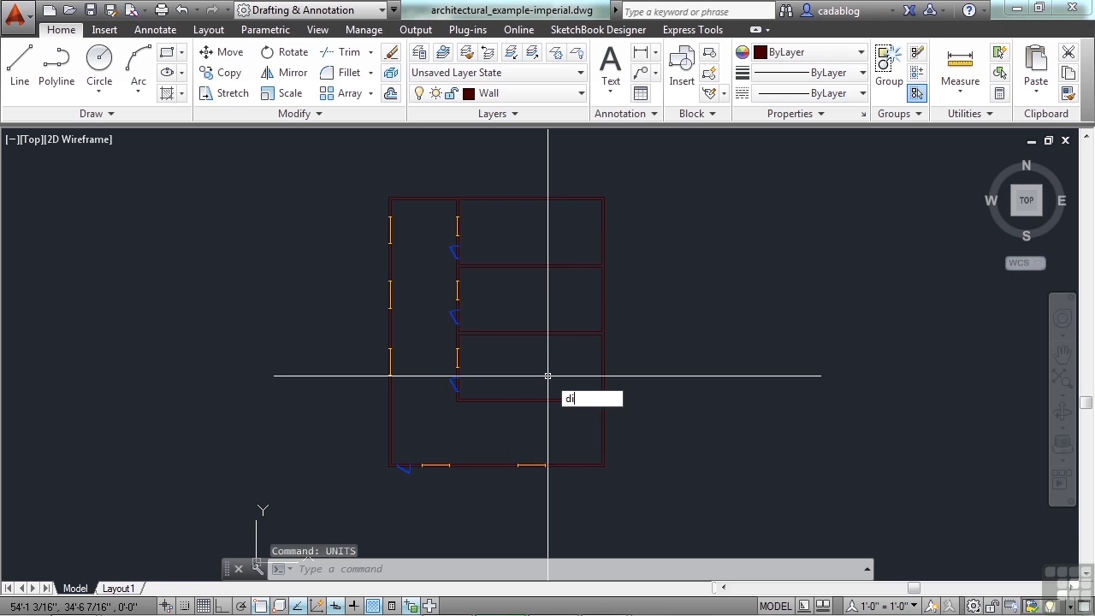
Measure the depth and width of the lowest enclosed room in the floor plan between its inner wall corners
text(di)
key(Return)
scroll(599, 402, up, 6)
scroll(618, 395, down, 4)
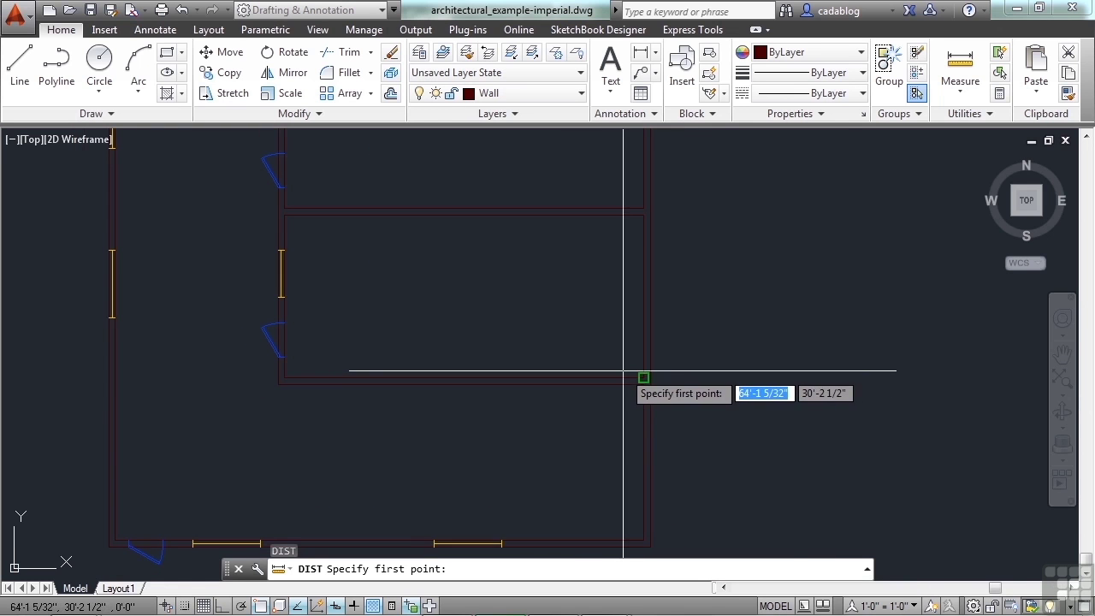
click(644, 377)
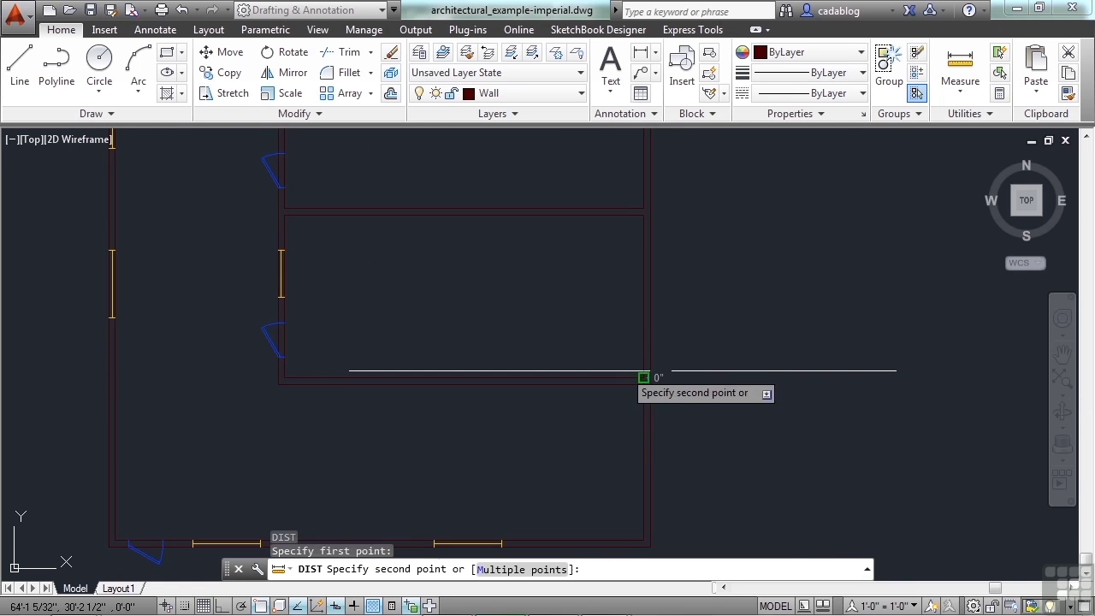
click(644, 214)
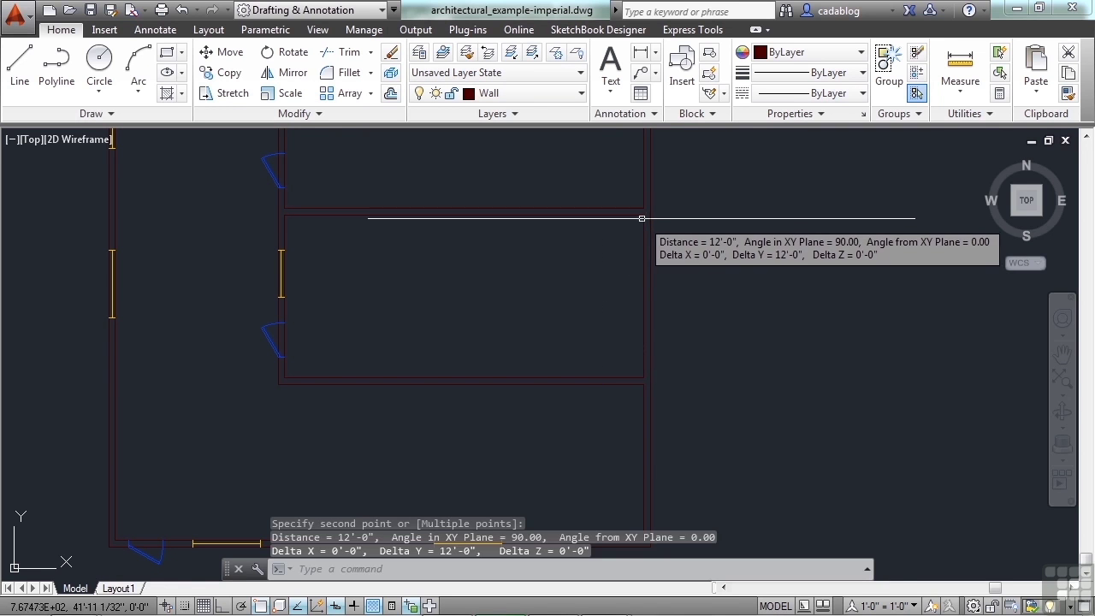
key(Return)
click(644, 214)
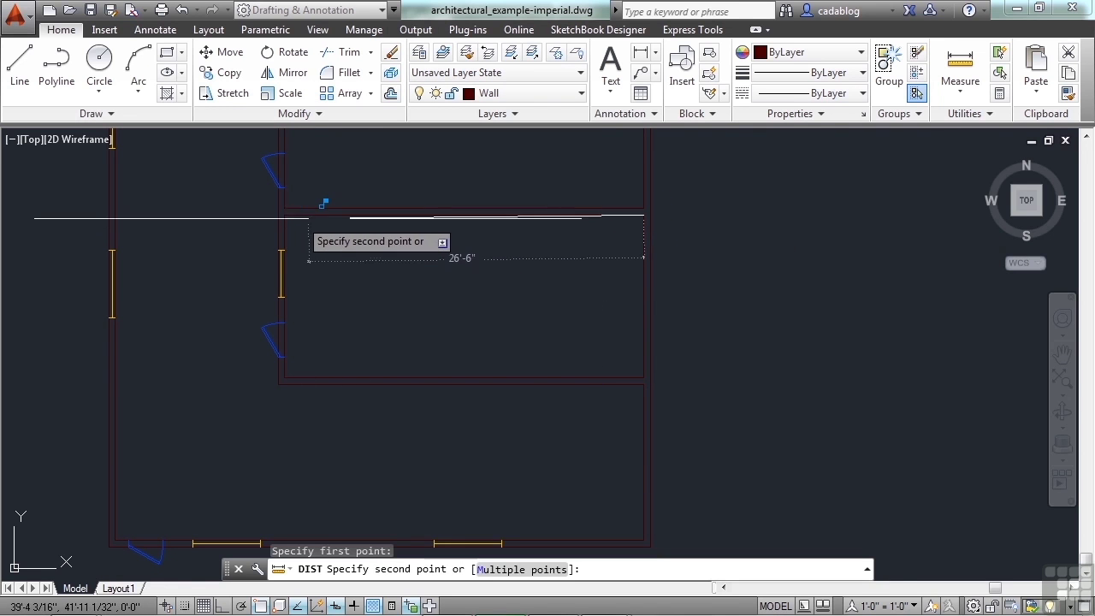
click(297, 218)
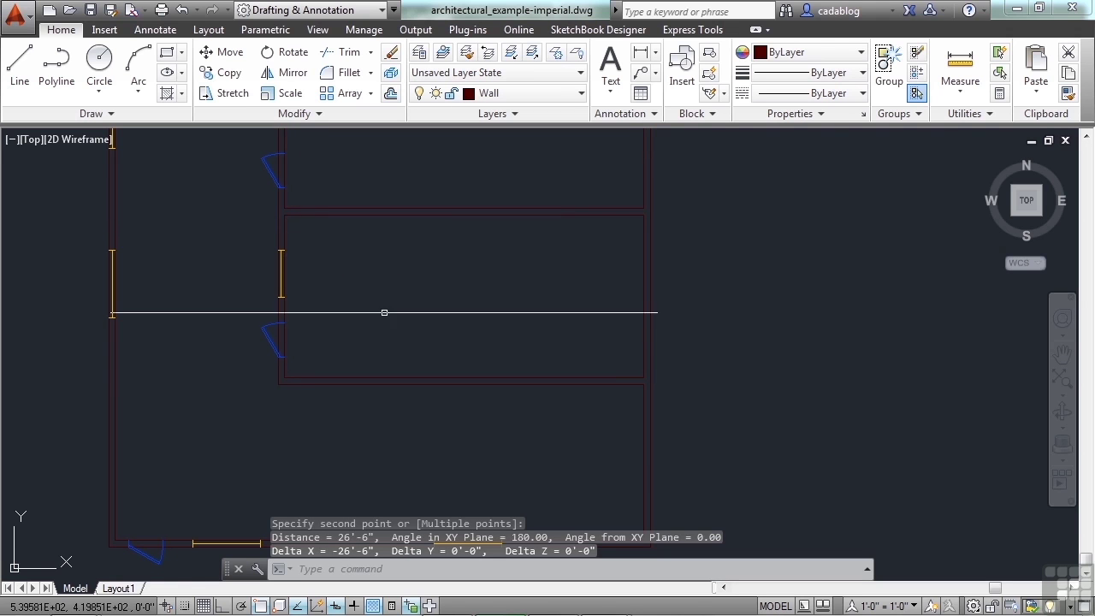
Measure the distance across the whole building from its upper-right outer corner to its lower-left outer corner
scroll(505, 301, down, 5)
scroll(548, 199, up, 6)
key(Return)
click(531, 186)
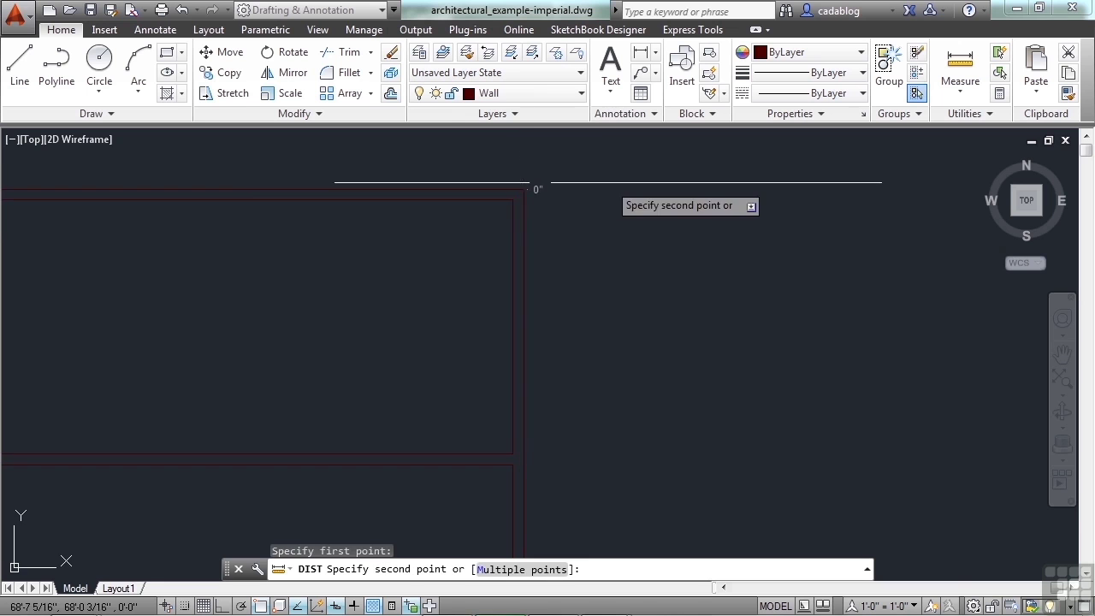
scroll(599, 184, down, 3)
scroll(383, 445, up, 4)
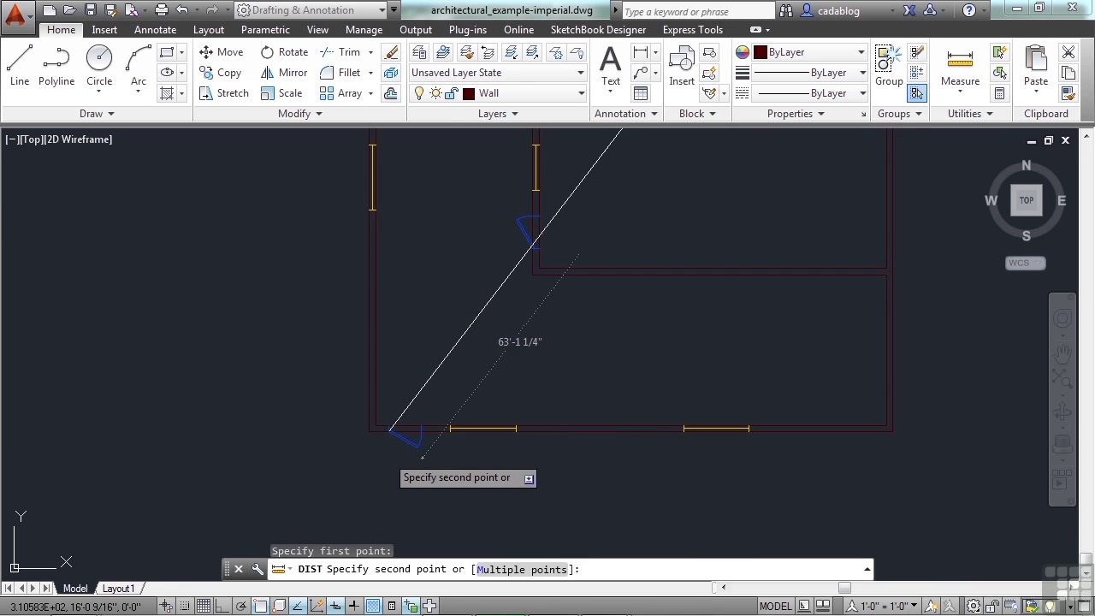
click(370, 438)
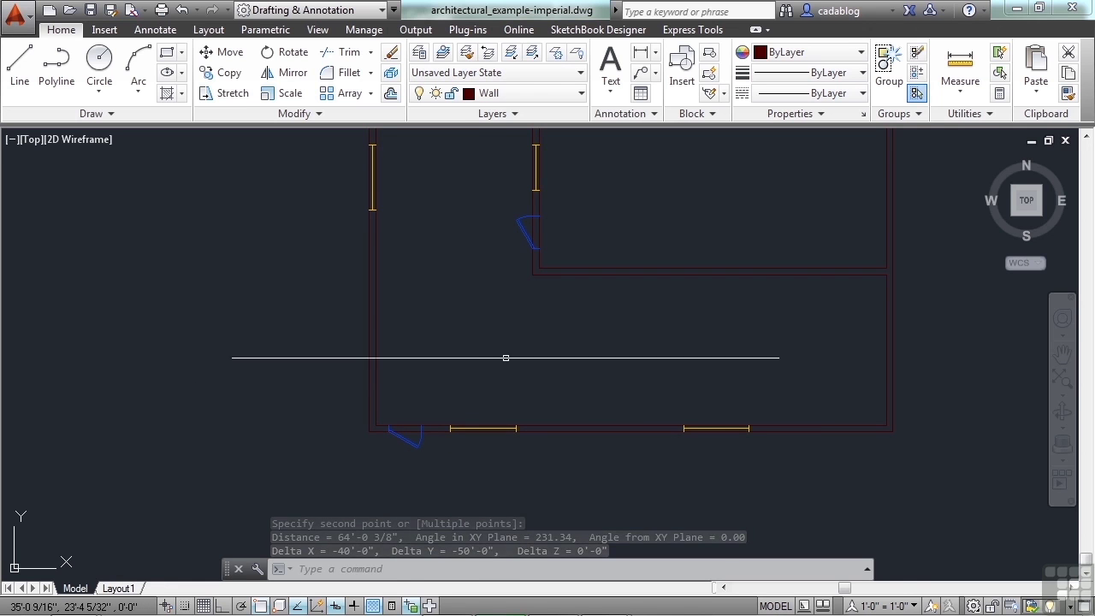
scroll(509, 368, down, 6)
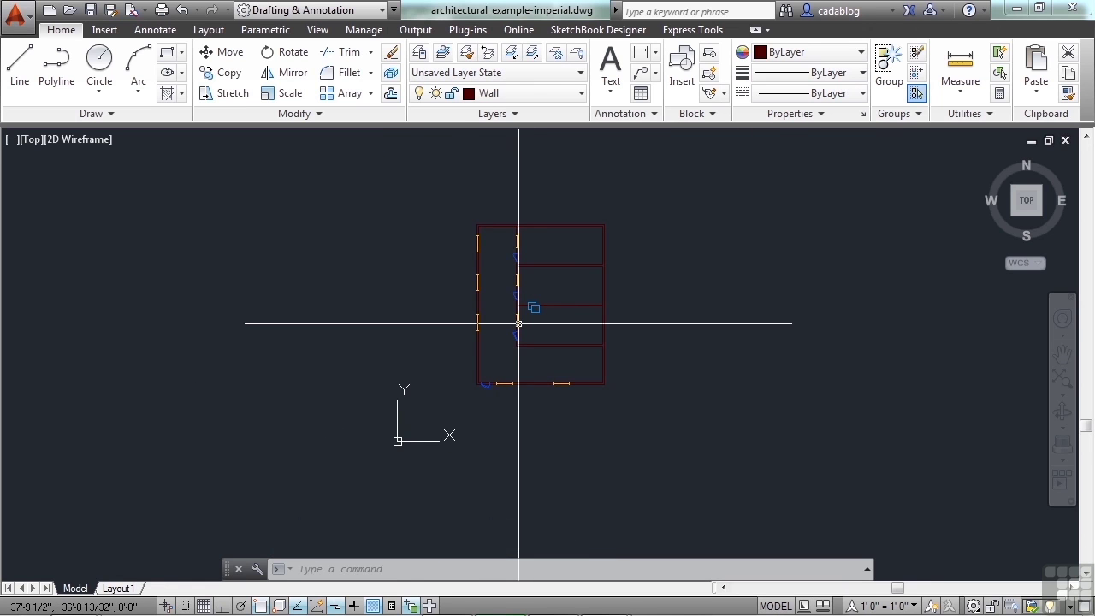
Switch to civil_example-imperial.dwg and review its drawing units settings
key(ctrl+Tab)
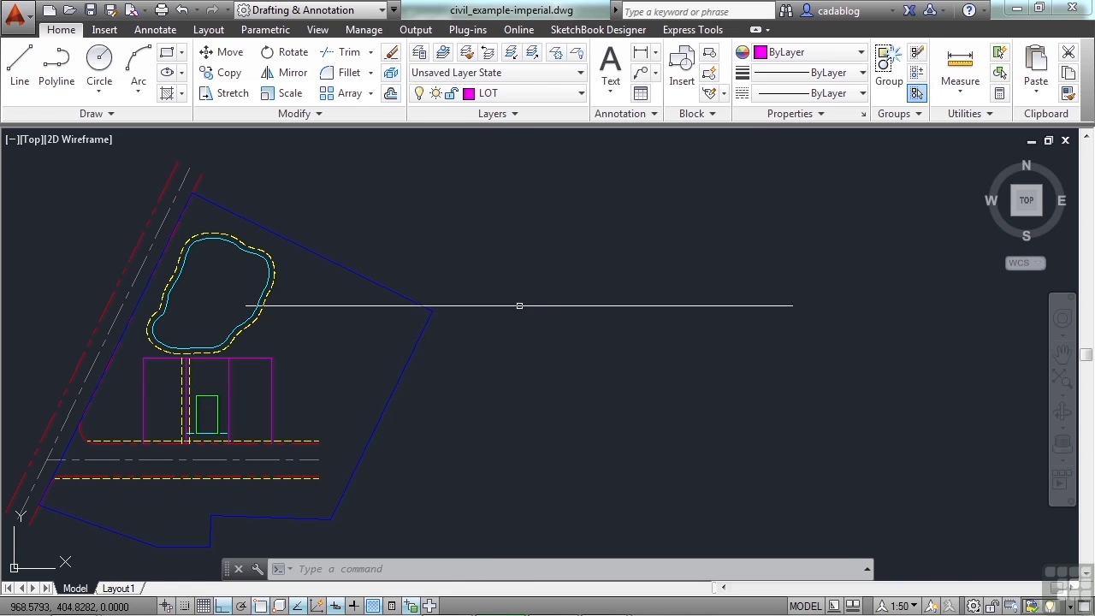
scroll(682, 291, down, 2)
middle_drag(383, 314, 510, 298)
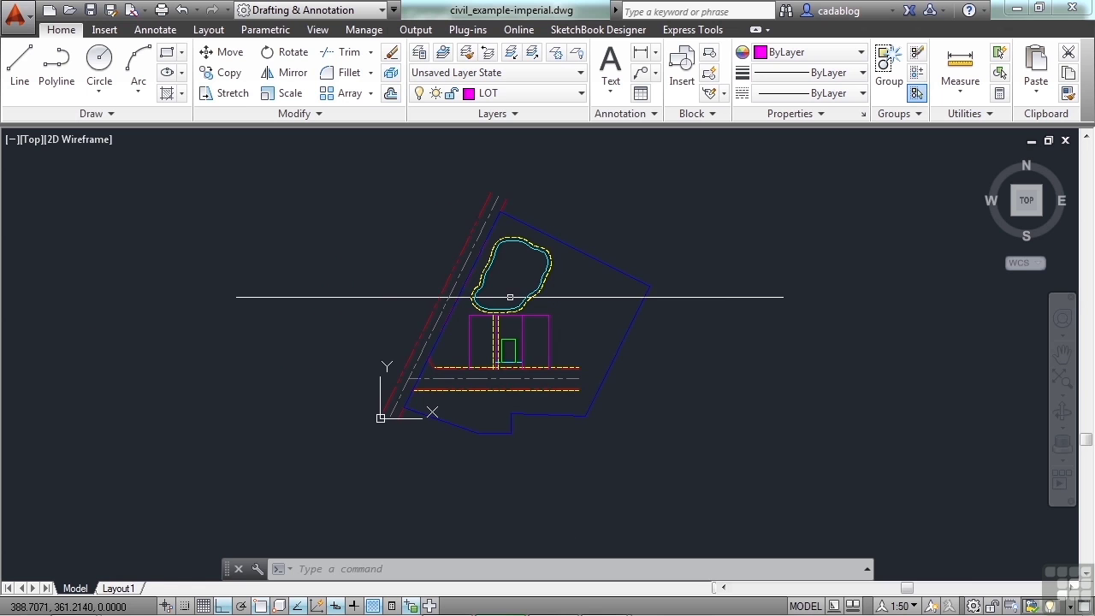
scroll(510, 299, up, 2)
text(s)
key(Return)
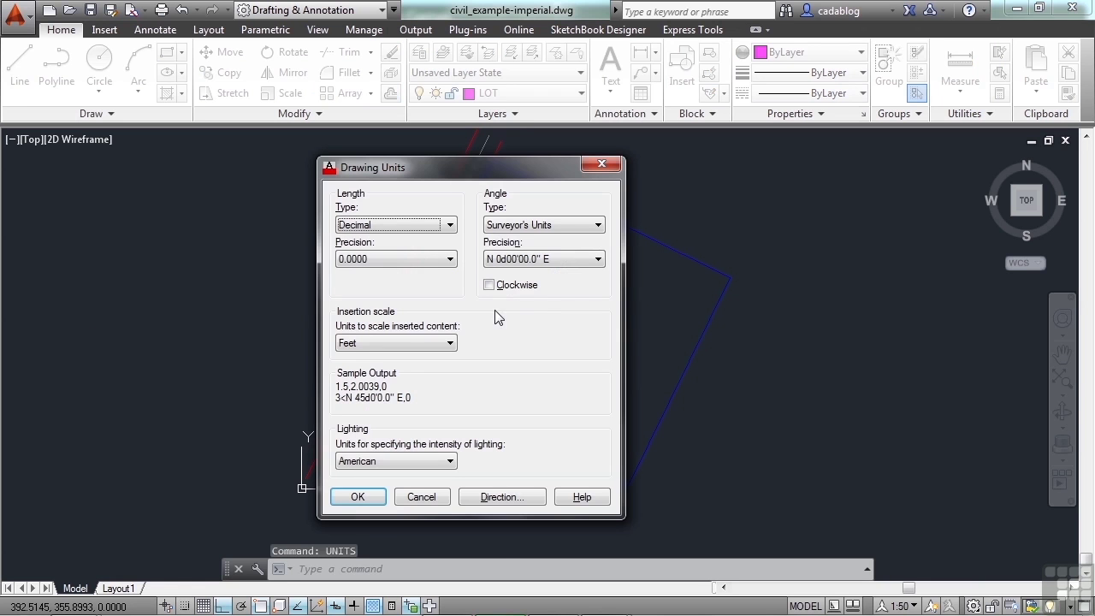
click(359, 498)
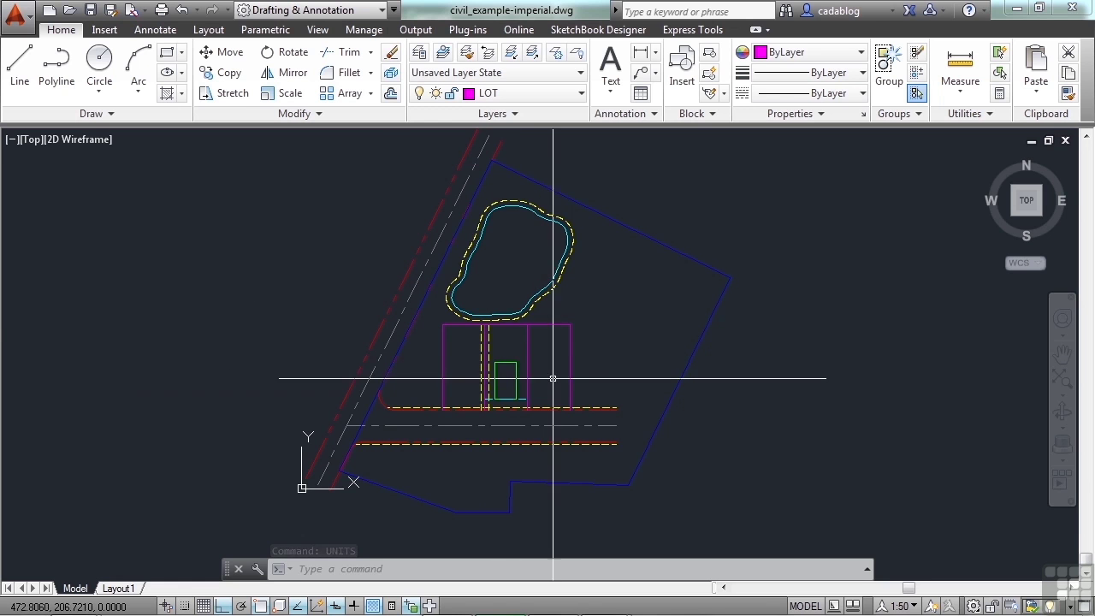
Measure the green building rectangle diagonally from its lower-left corner to its upper-right corner
scroll(484, 398, up, 2)
scroll(484, 398, up, 4)
text(di)
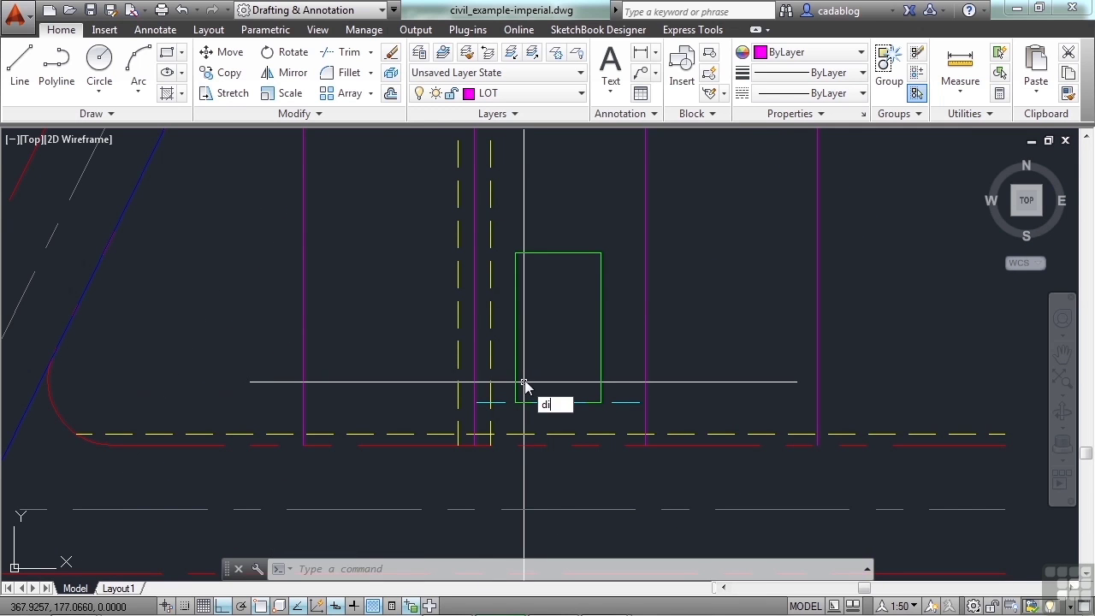
key(Return)
click(515, 402)
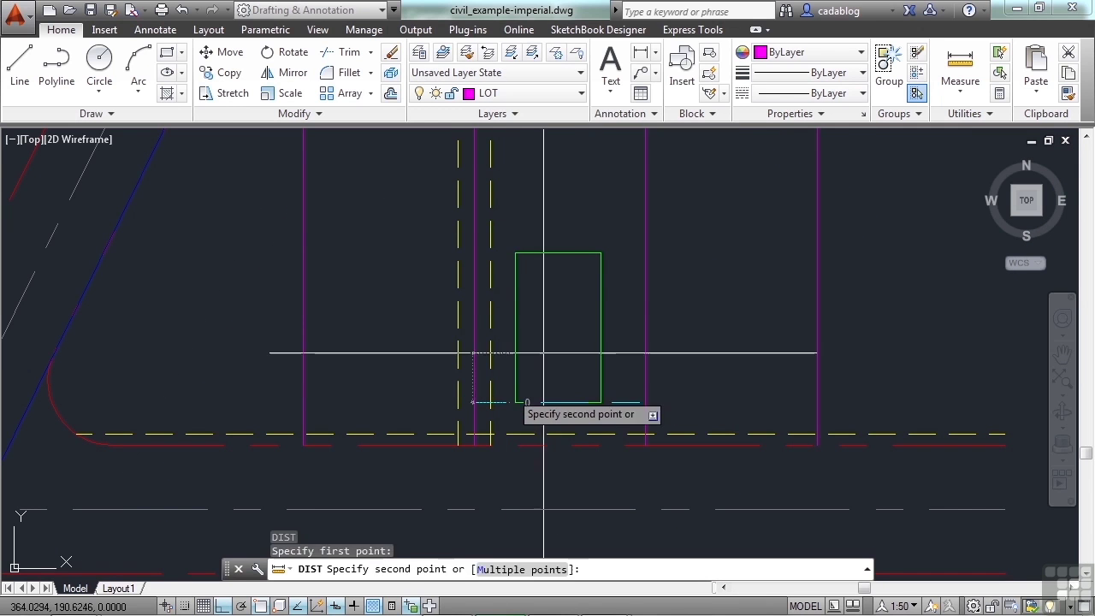
click(600, 253)
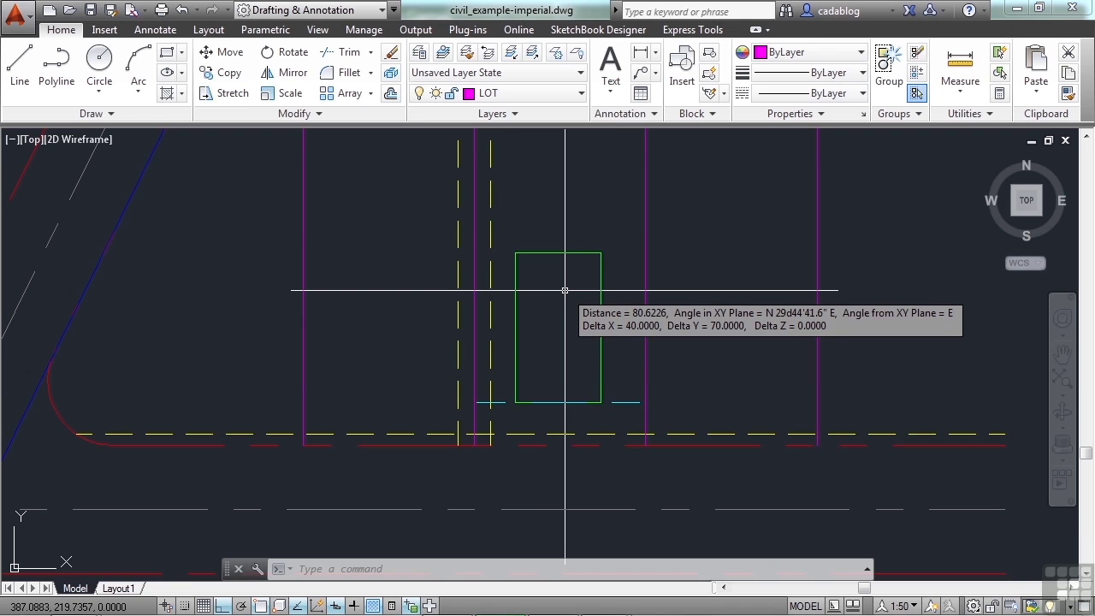
Start inserting a block and load architectural_example-imperial.dwg from folder 04 of Projects-2013 as its source
scroll(598, 293, down, 2)
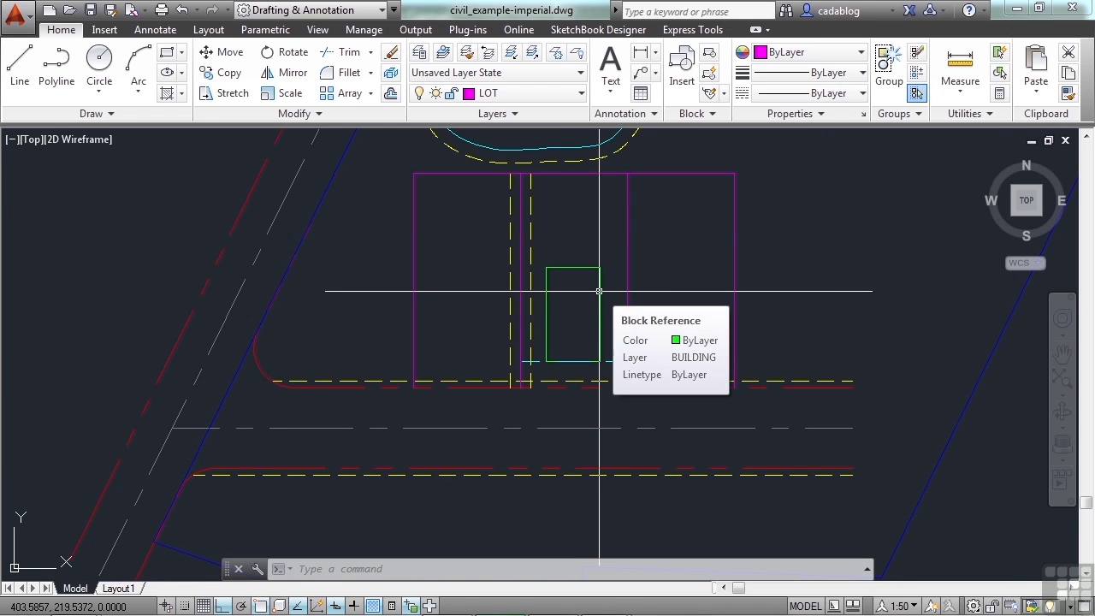
scroll(563, 308, down, 2)
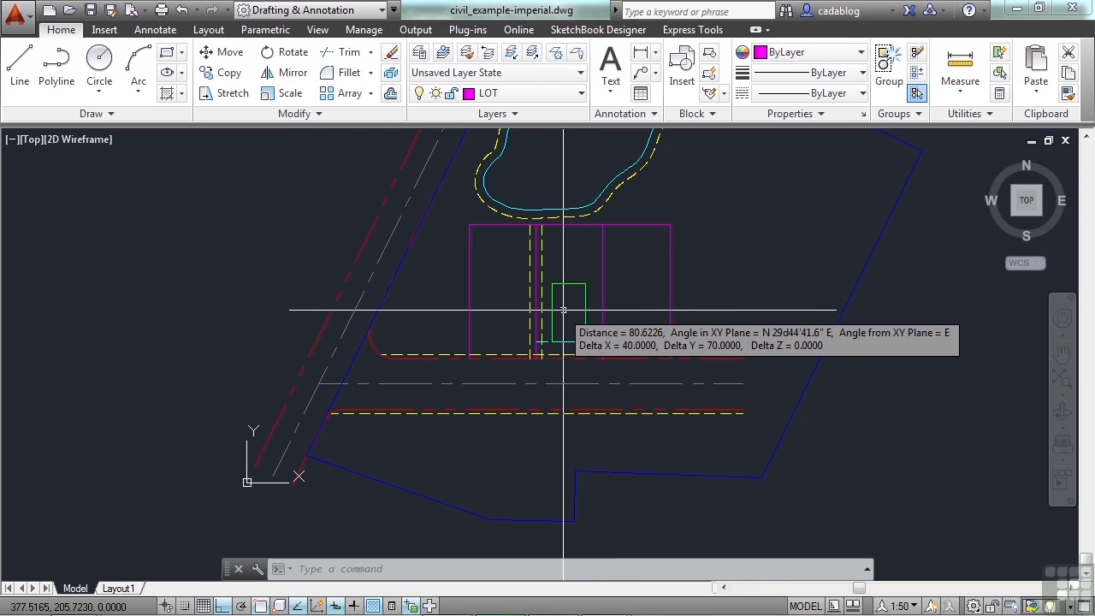
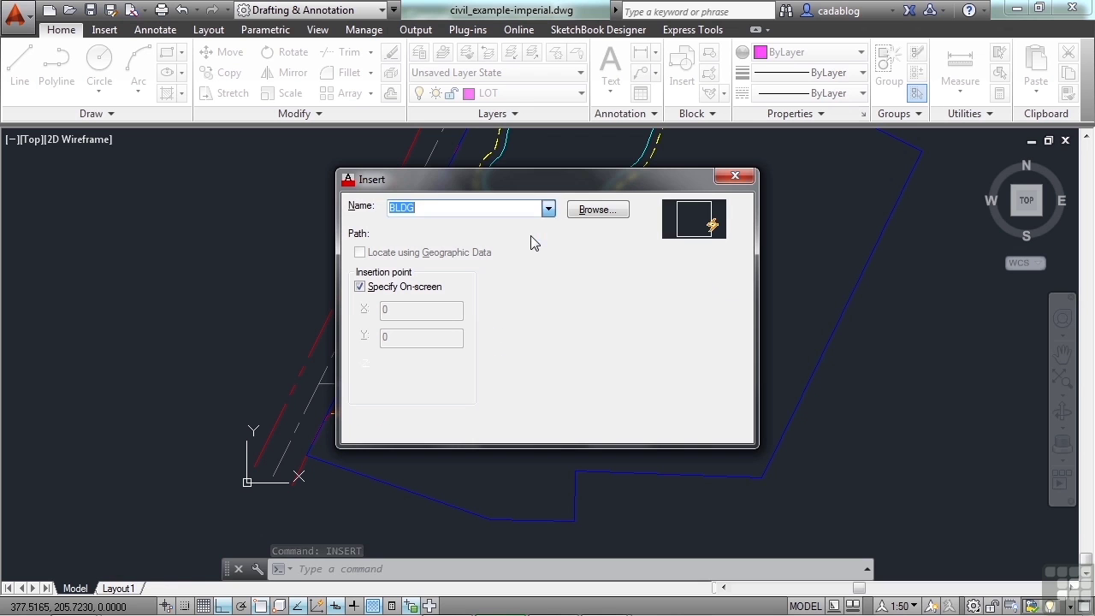
click(599, 210)
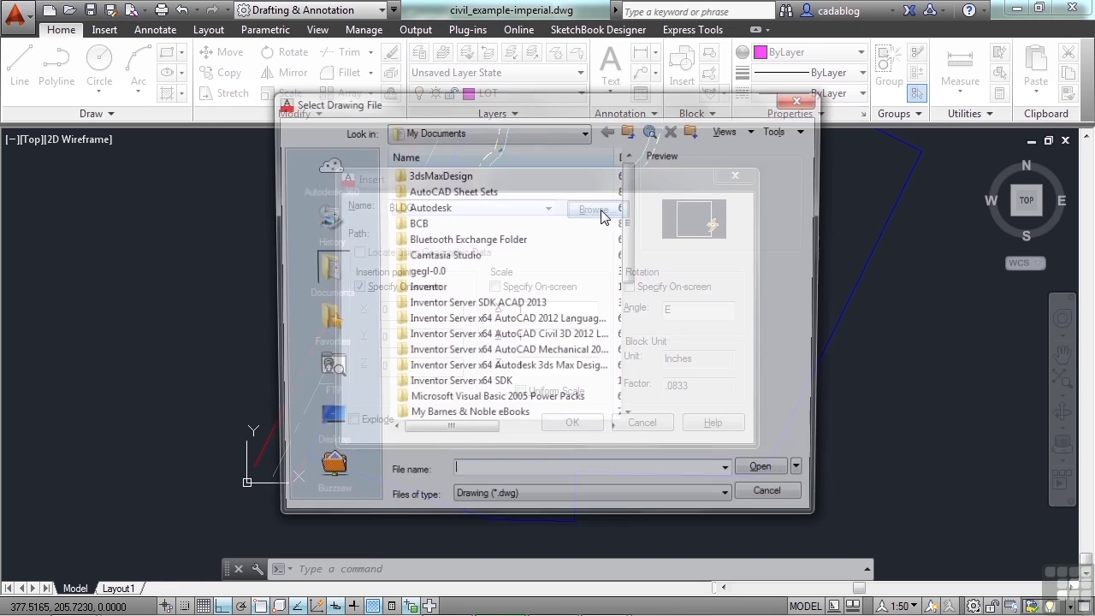
click(587, 133)
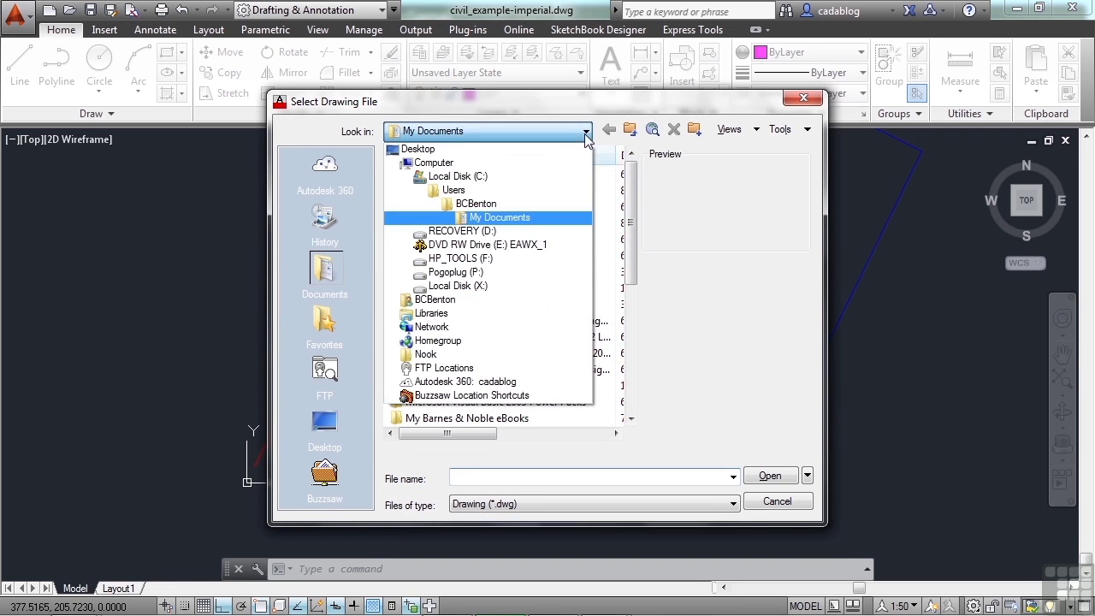
click(476, 203)
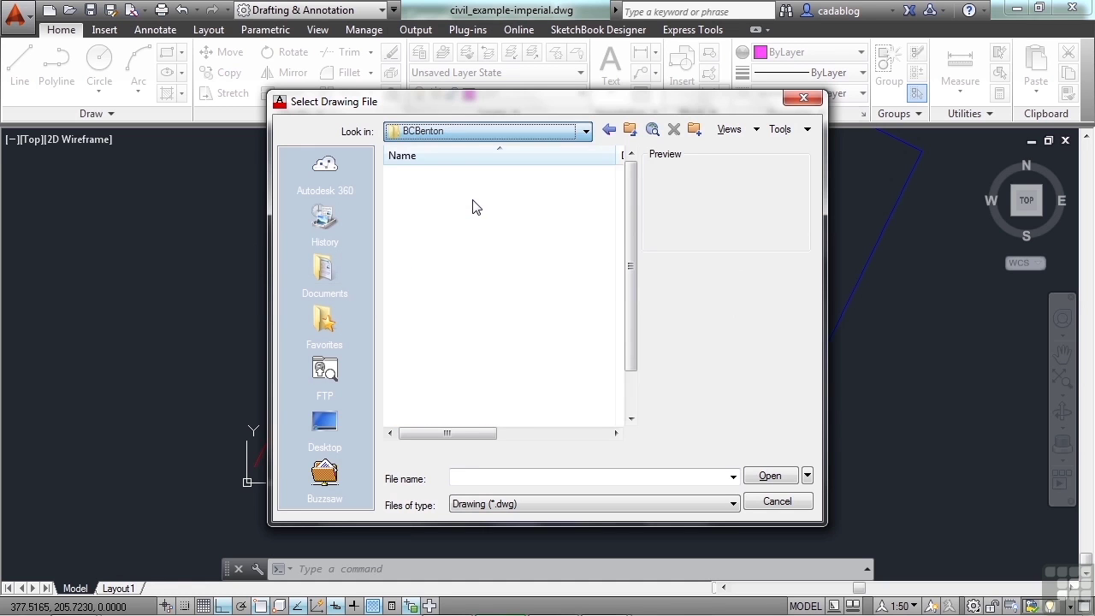
double_click(433, 271)
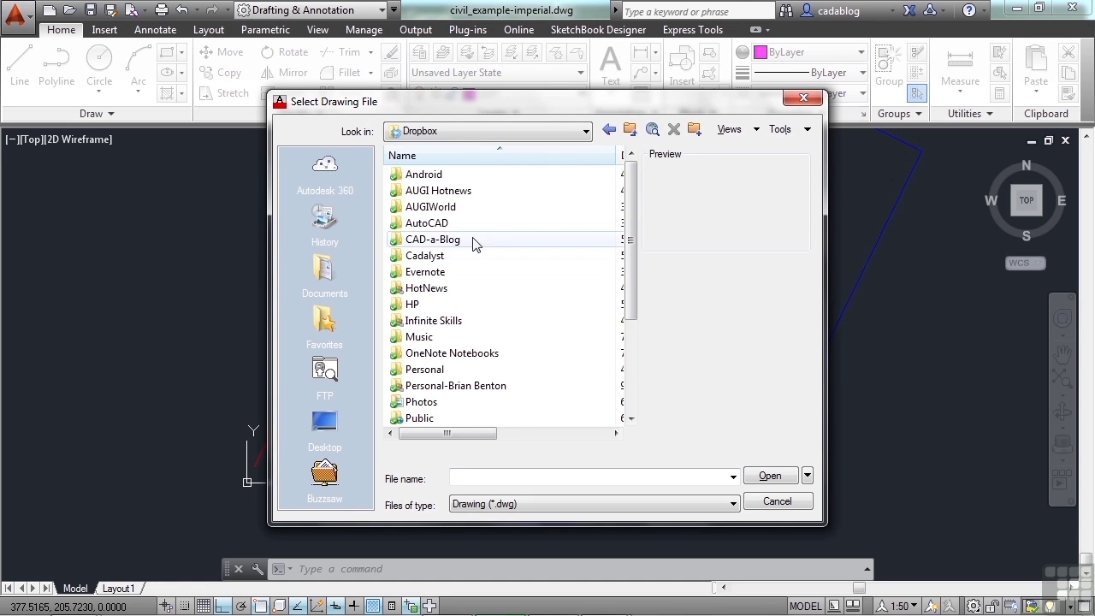
double_click(454, 240)
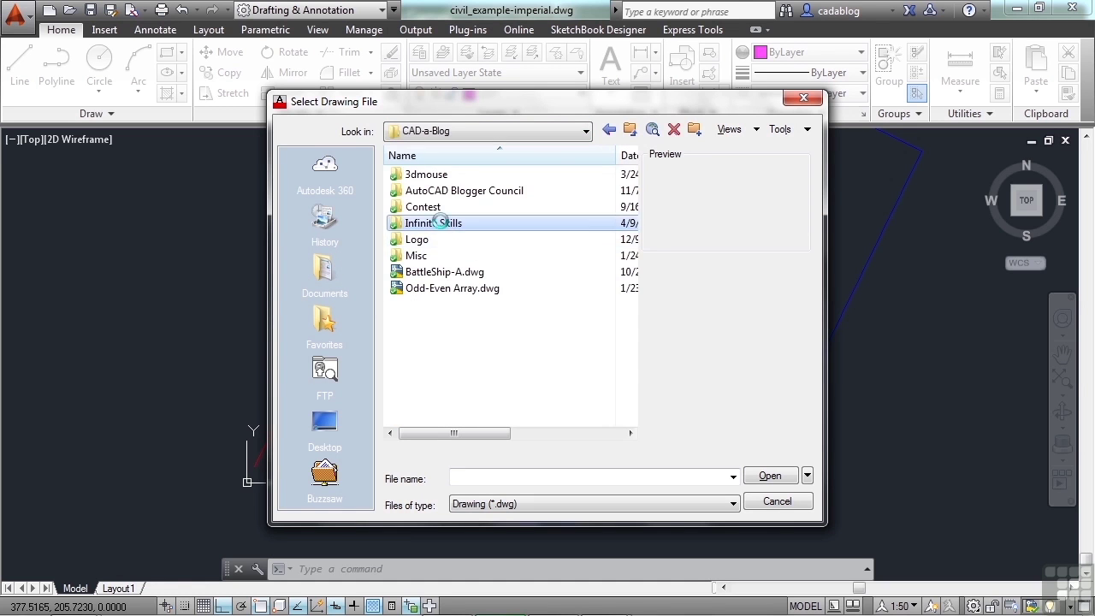
double_click(447, 225)
double_click(446, 191)
double_click(444, 192)
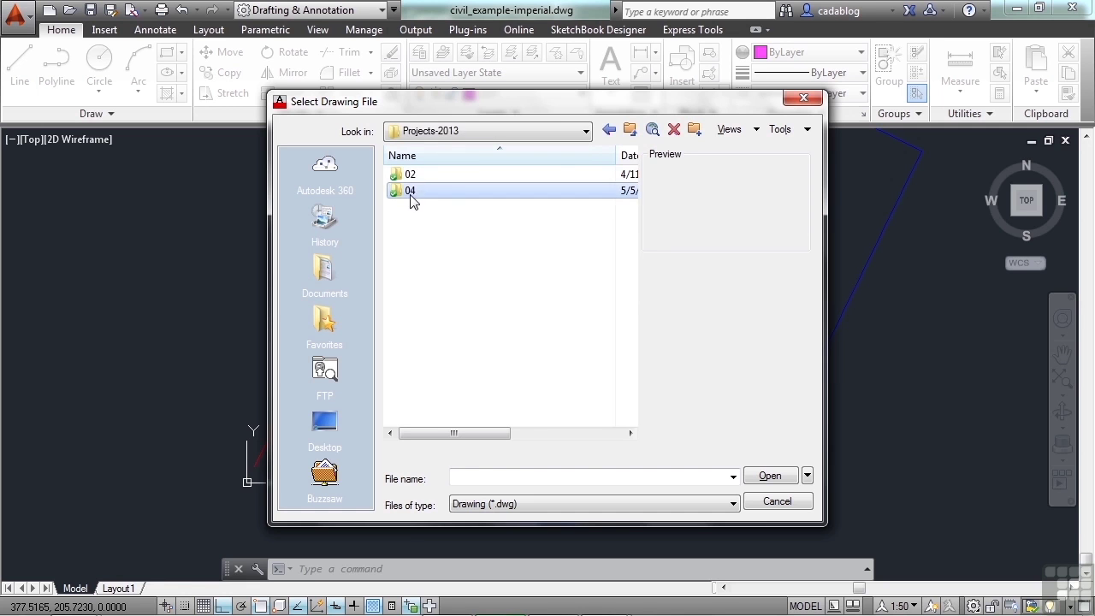
click(452, 176)
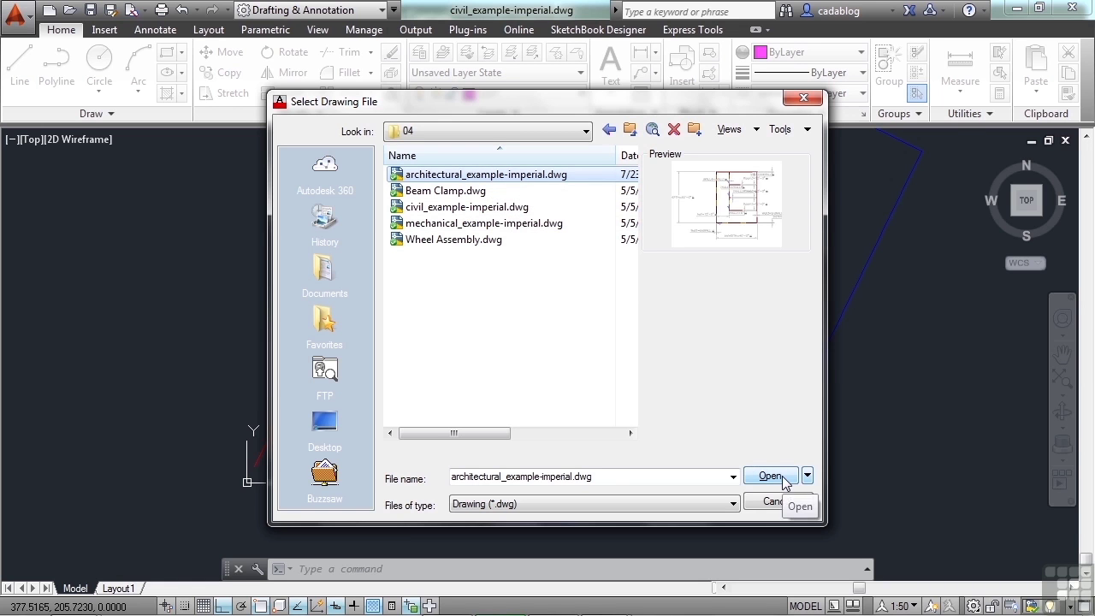
click(782, 477)
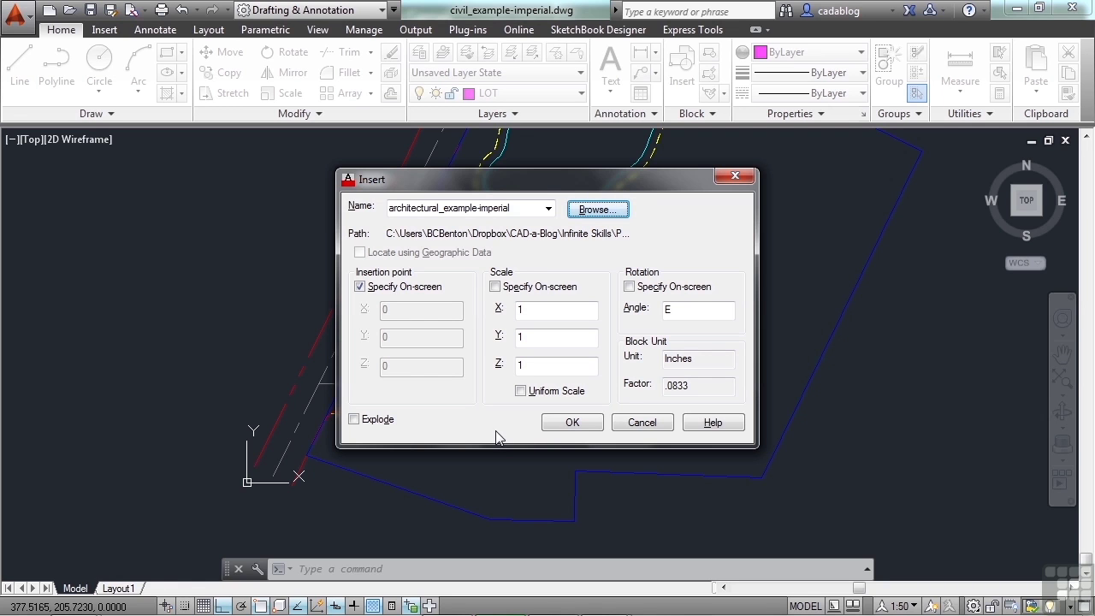
Insert the architectural floor plan at scale 1 on the lower-left corner of the lot containing the green building rectangle
click(569, 423)
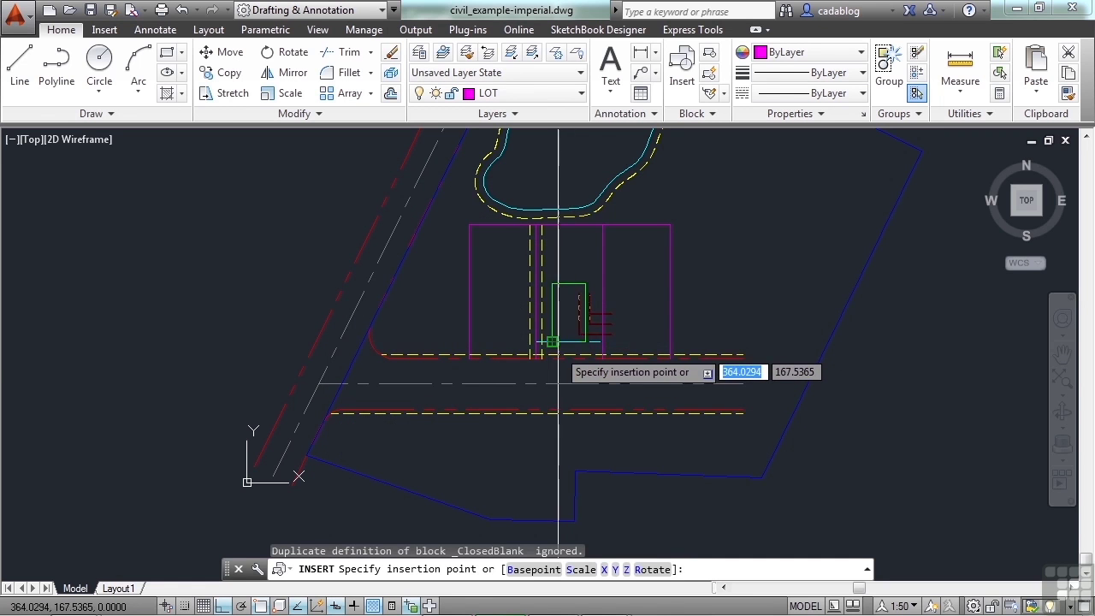
scroll(562, 354, up, 5)
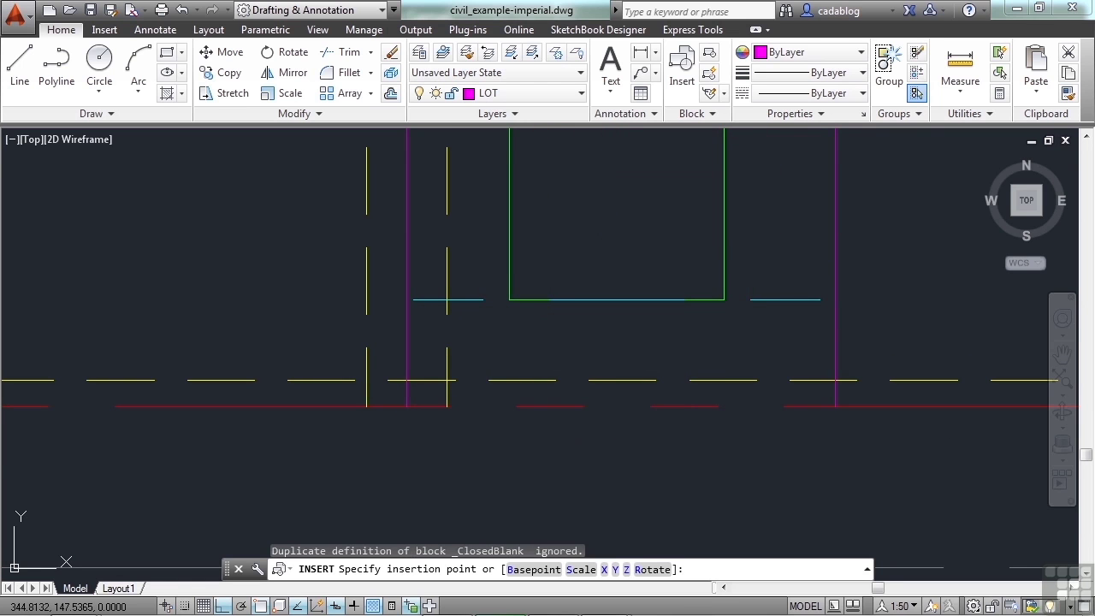
click(407, 407)
Move the inserted floor plan so its lower-left inner wall corner sits on the green building rectangle's lower-left corner
scroll(531, 458, down, 2)
text(m)
key(Return)
click(595, 332)
scroll(595, 351, up, 3)
key(Return)
click(596, 357)
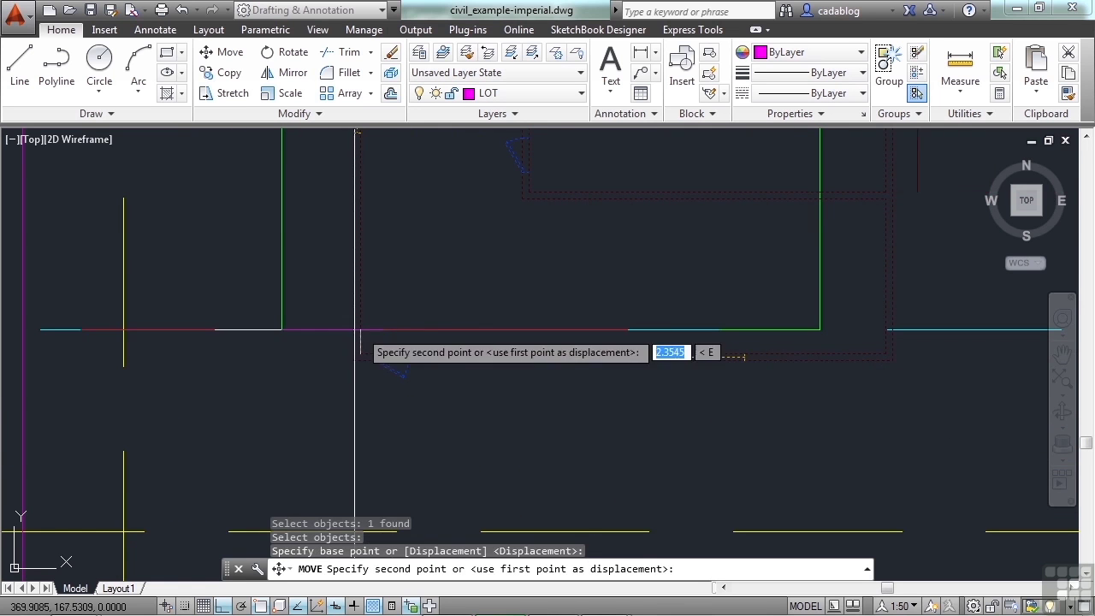
click(547, 332)
scroll(548, 332, down, 6)
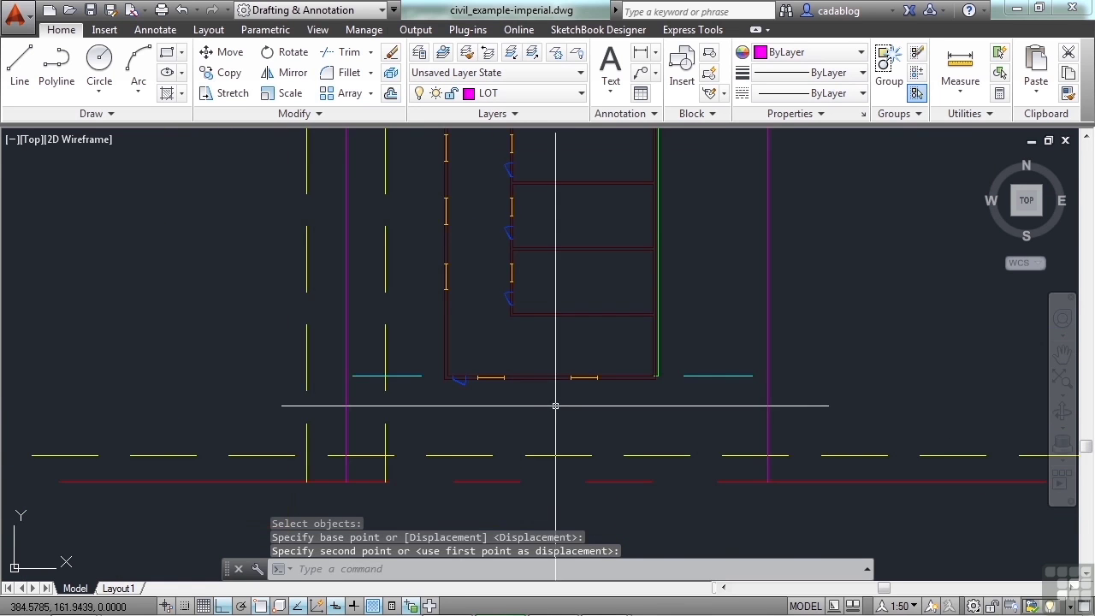
scroll(605, 432, down, 4)
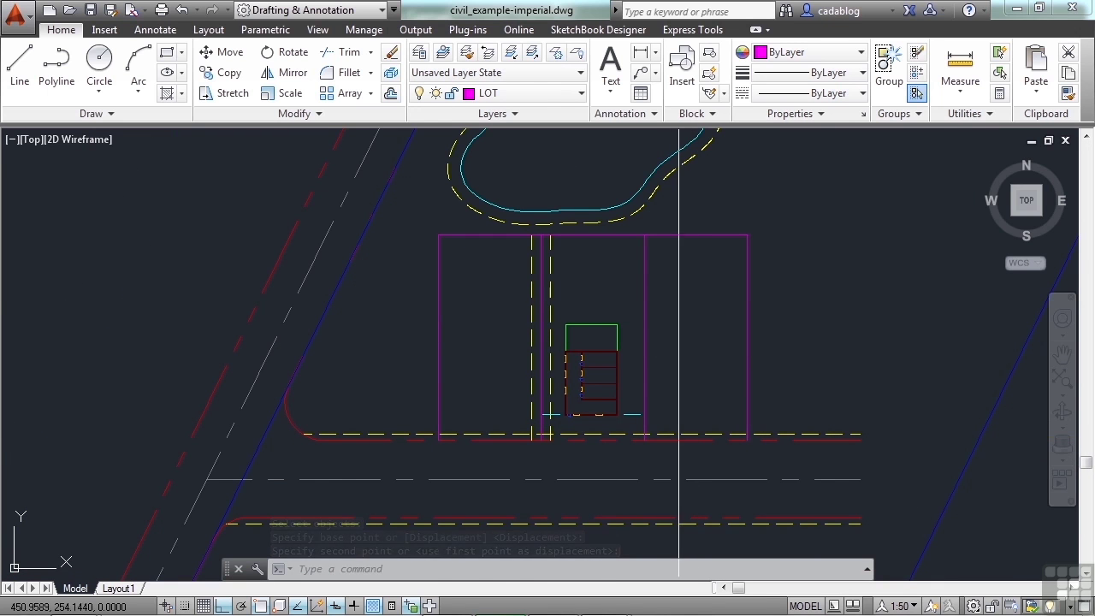
scroll(526, 403, up, 5)
text(di)
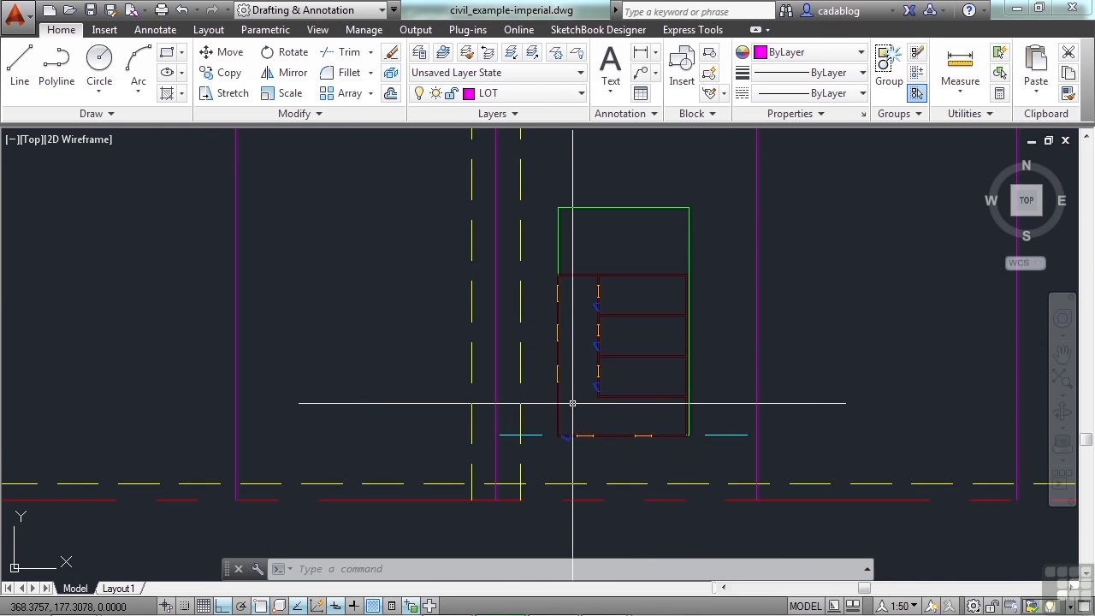
text(st)
key(Return)
scroll(526, 432, up, 5)
click(511, 464)
scroll(514, 455, down, 5)
key(Escape)
middle_drag(514, 366, 516, 350)
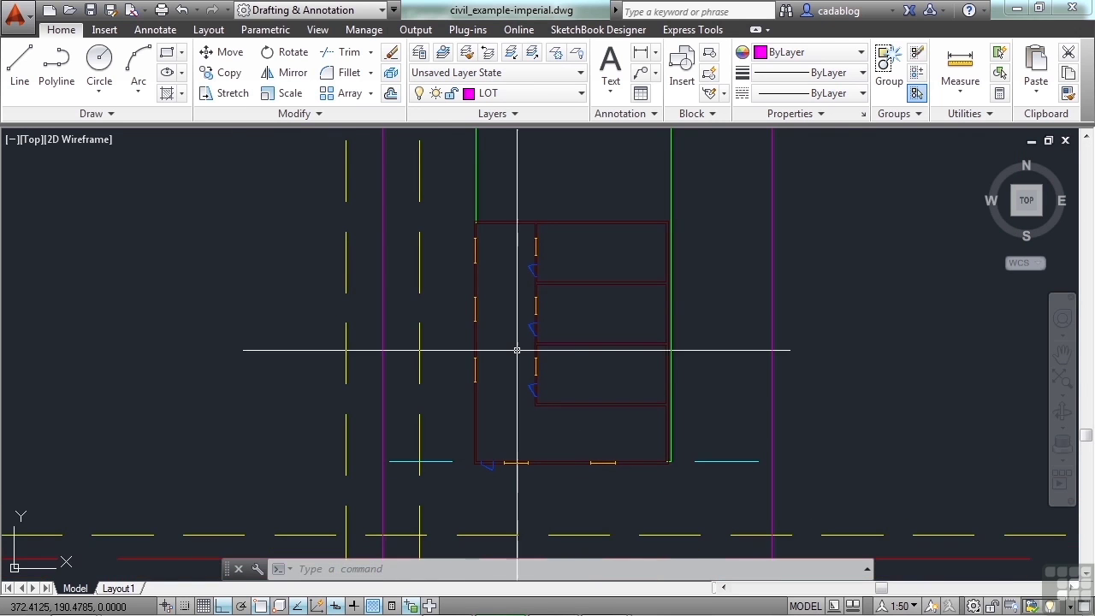
Measure the inserted floor plan's lower exterior wall from its lower-left outer corner to its lower-right outer corner
text(di)
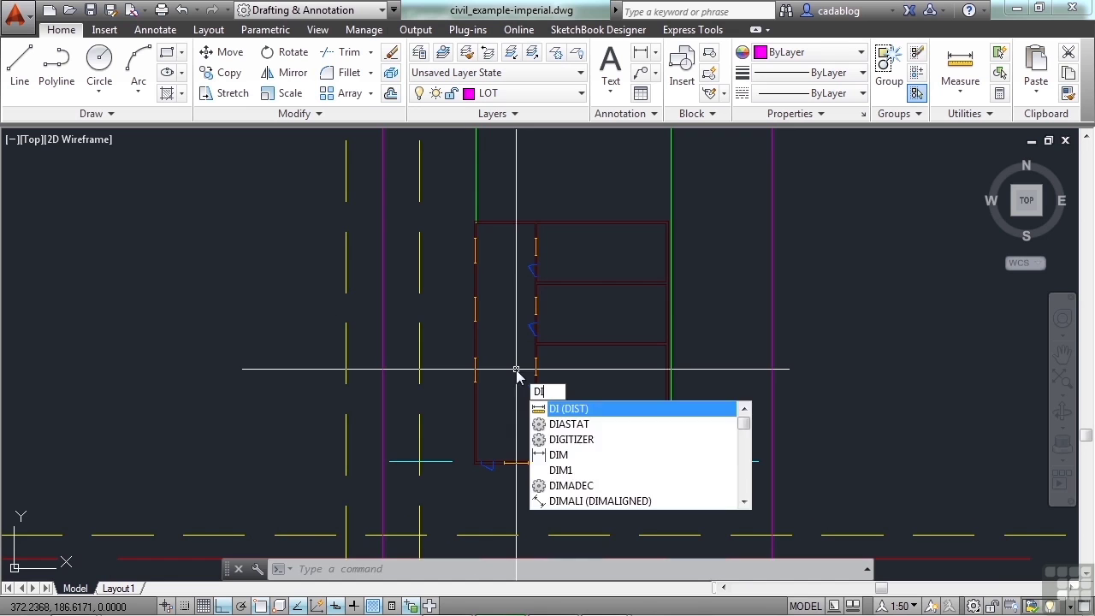
key(Return)
scroll(449, 505, up, 7)
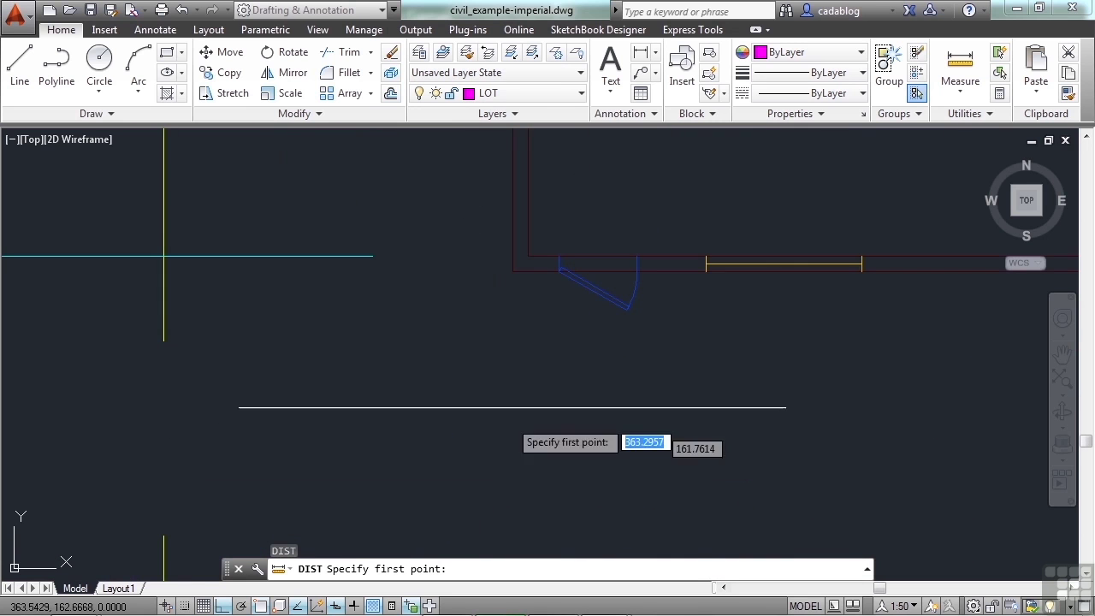
click(513, 272)
scroll(534, 401, down, 4)
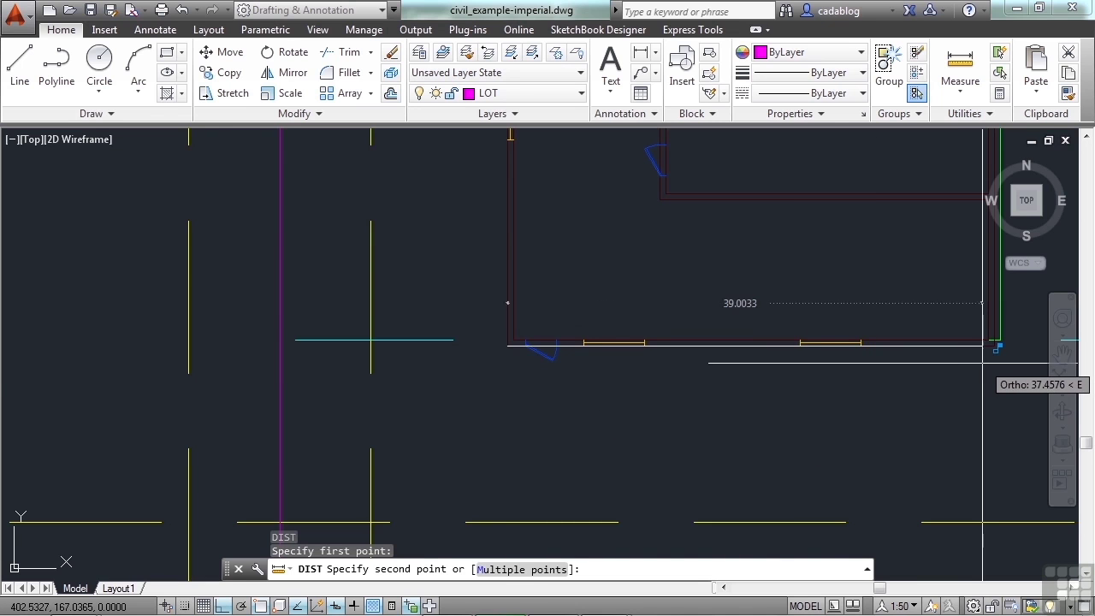
scroll(985, 358, up, 2)
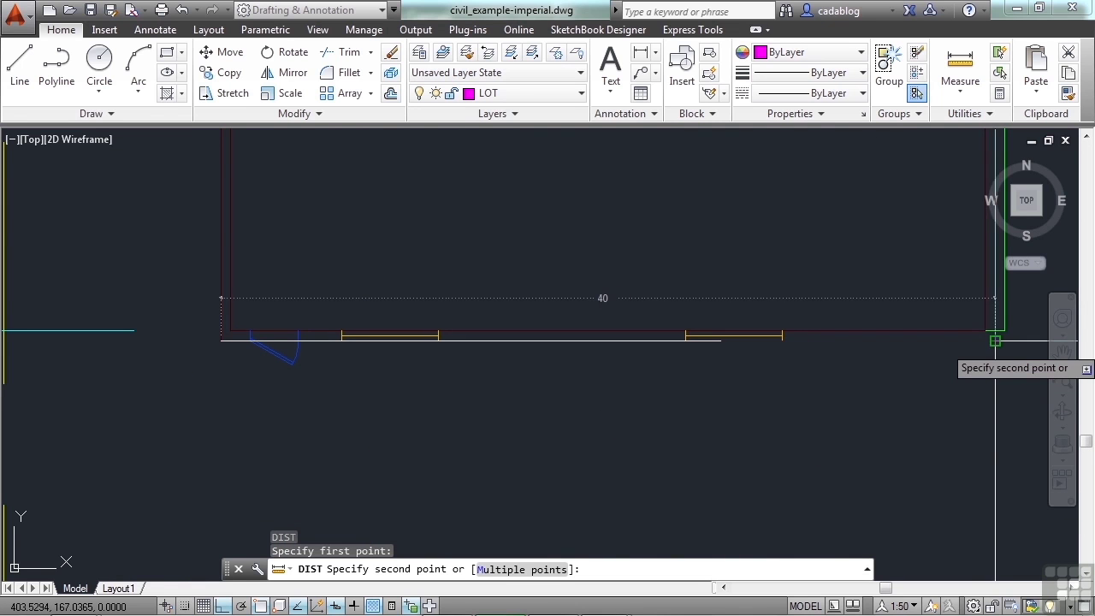
click(996, 340)
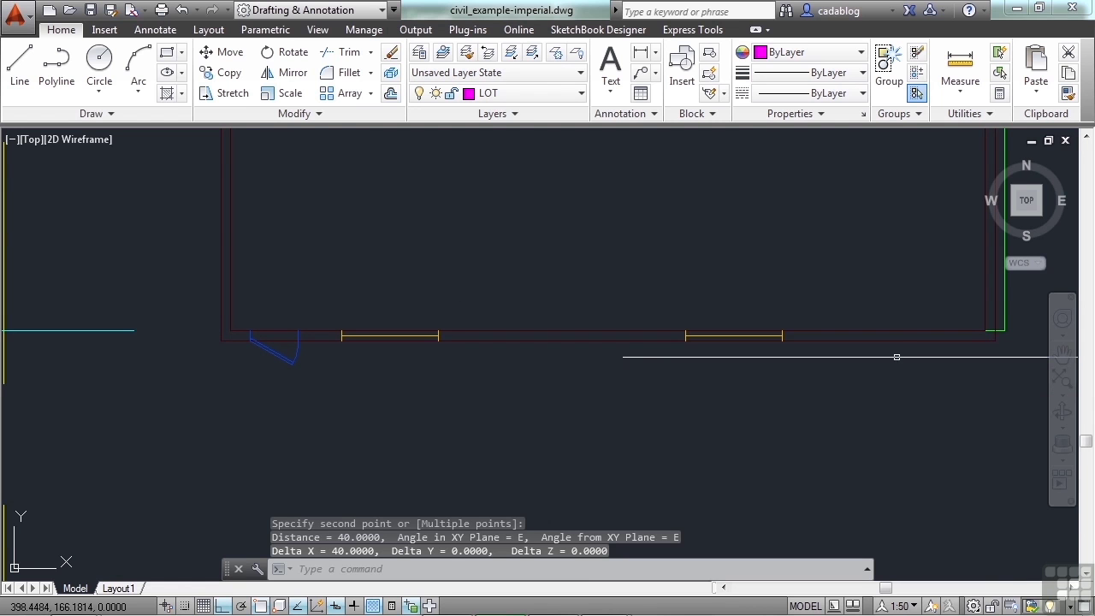
scroll(900, 357, down, 6)
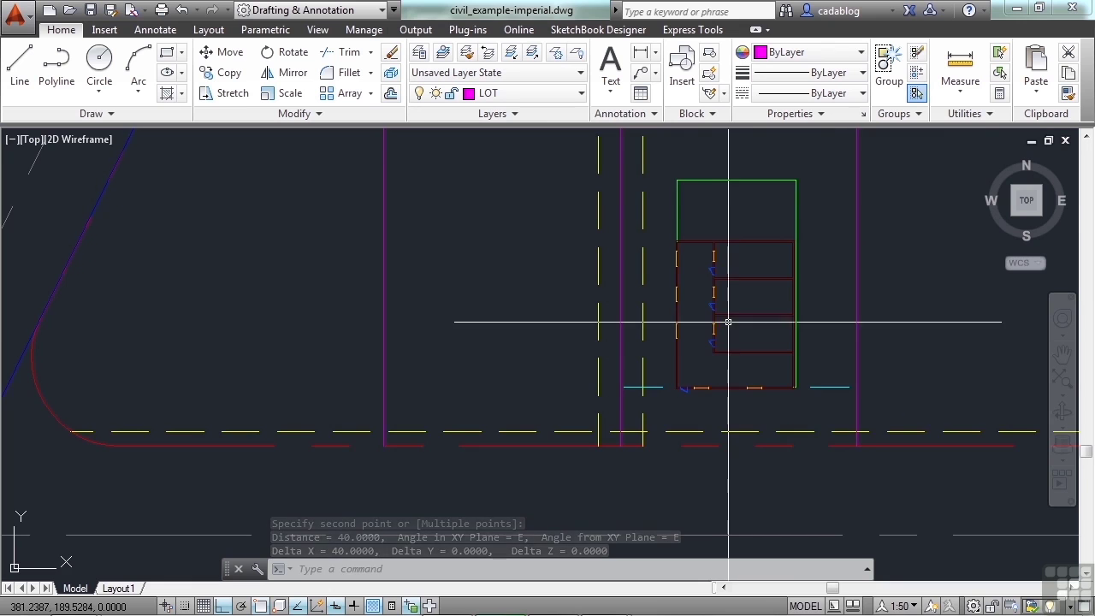
Switch to architectural_example-imperial.dwg and measure the floor plan's lower exterior wall between its outer corners
key(ctrl+Tab)
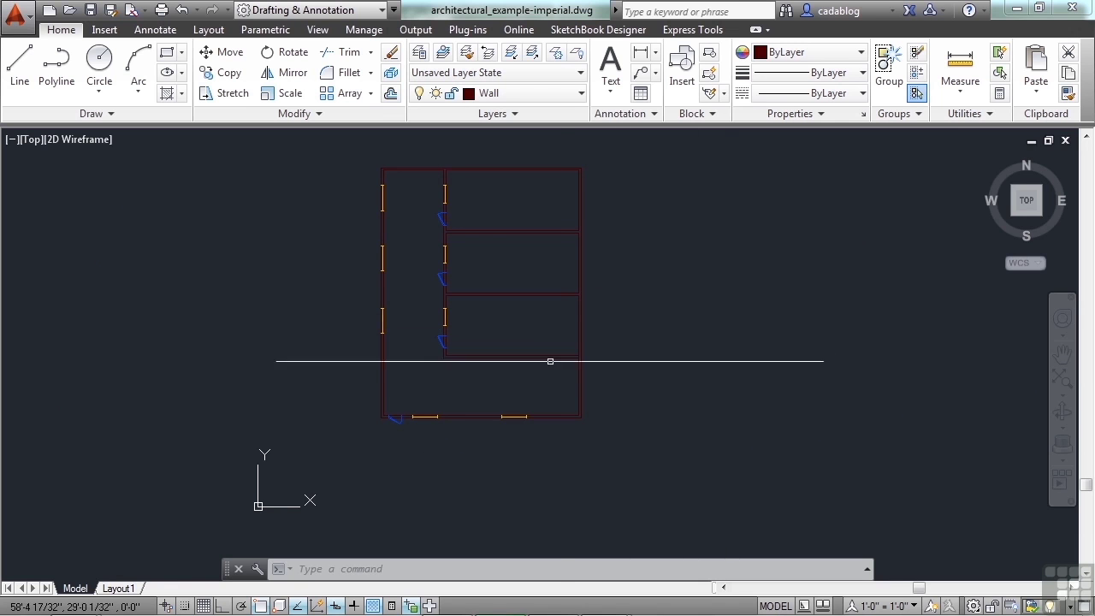
text(di)
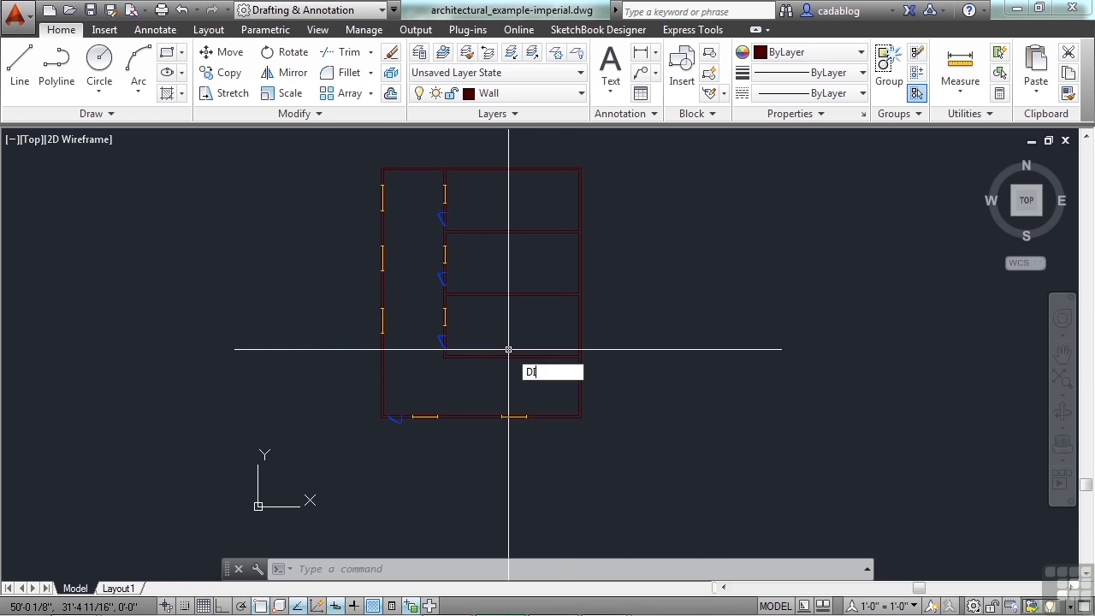
key(Return)
scroll(368, 425, up, 2)
scroll(364, 420, up, 3)
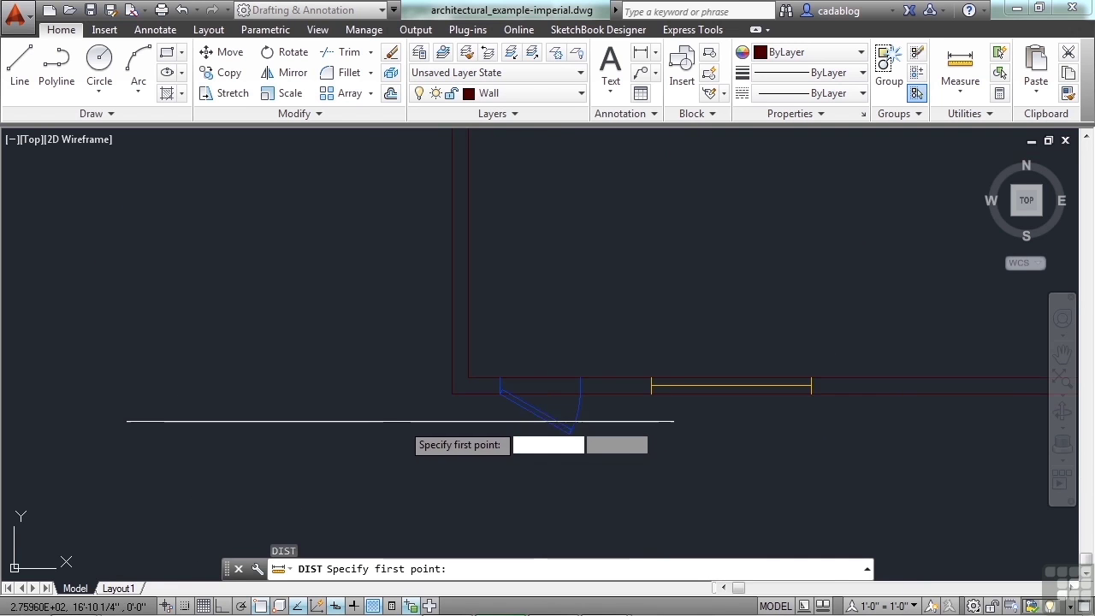
click(451, 393)
scroll(445, 402, down, 3)
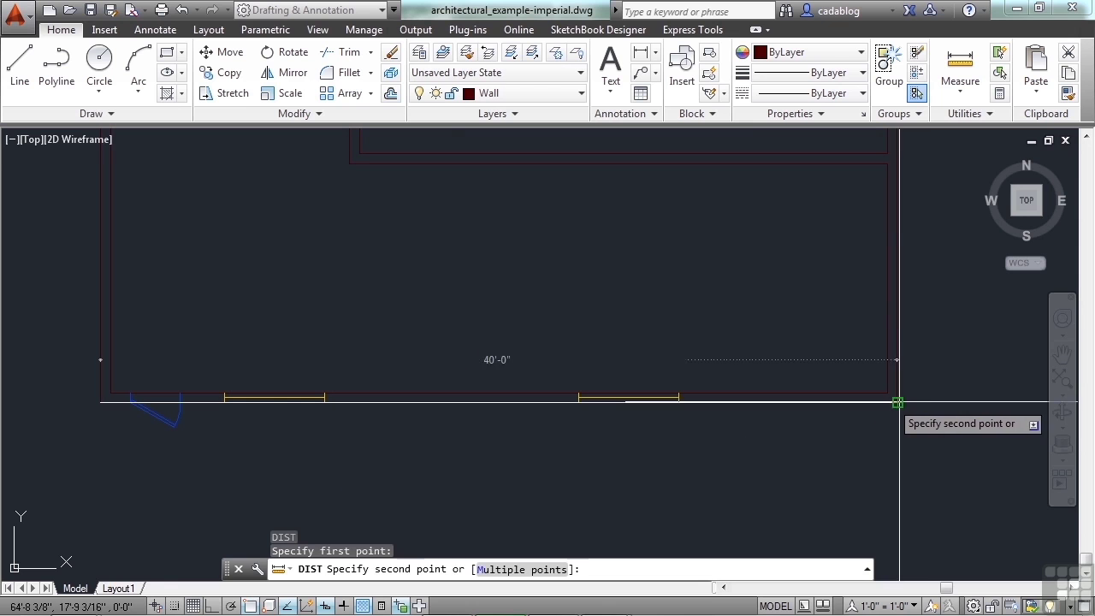
click(891, 400)
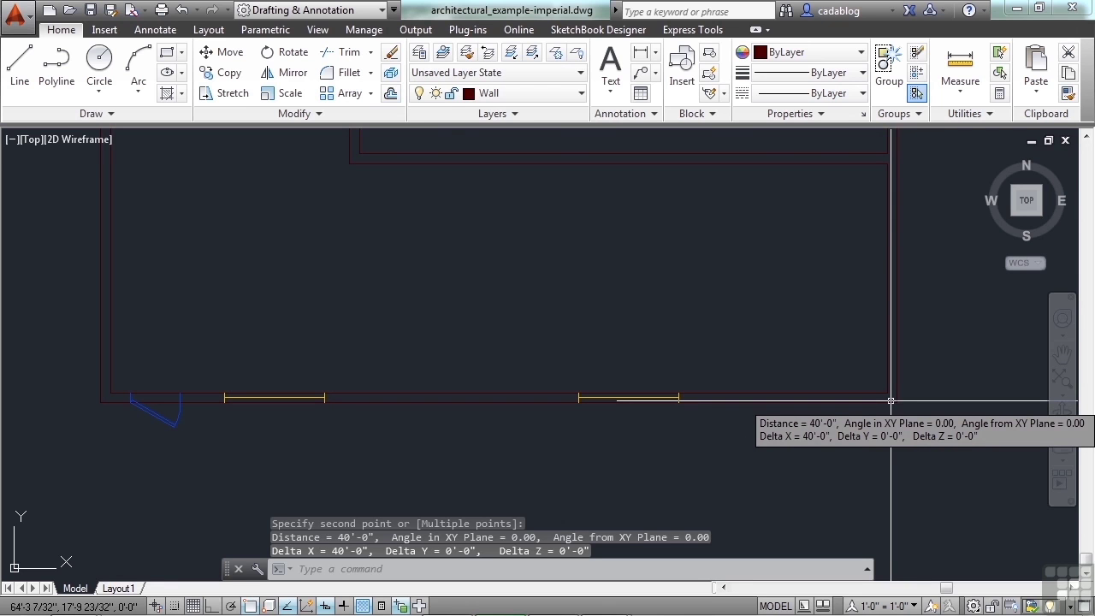
scroll(728, 428, down, 5)
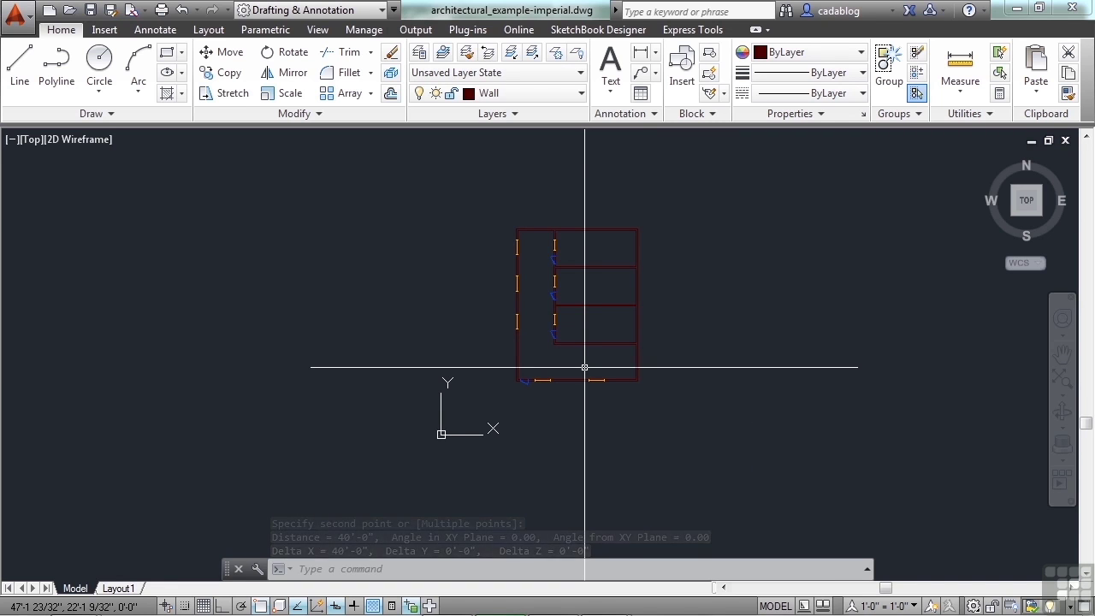
Return to civil_example-imperial.dwg and undo the last 14 commands, including the floor plan's insertion and move
key(ctrl+Tab)
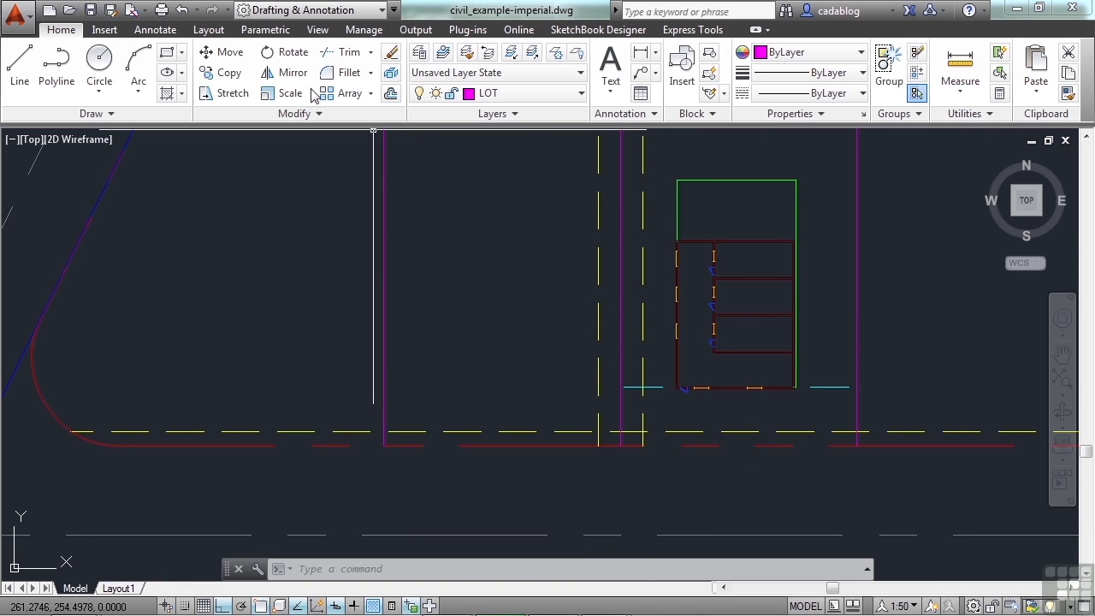
click(198, 10)
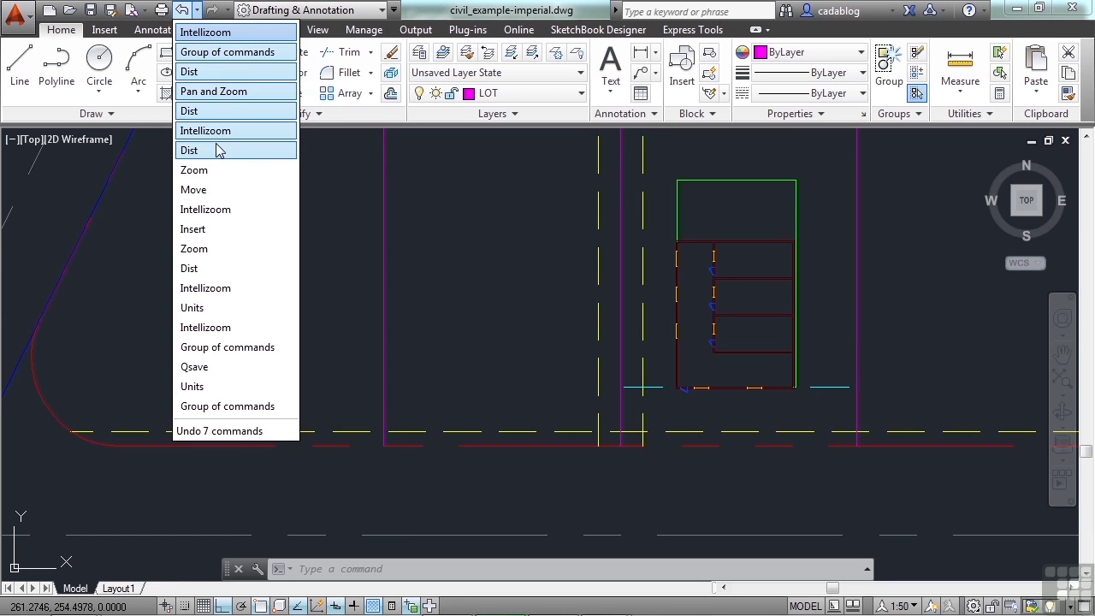
click(233, 289)
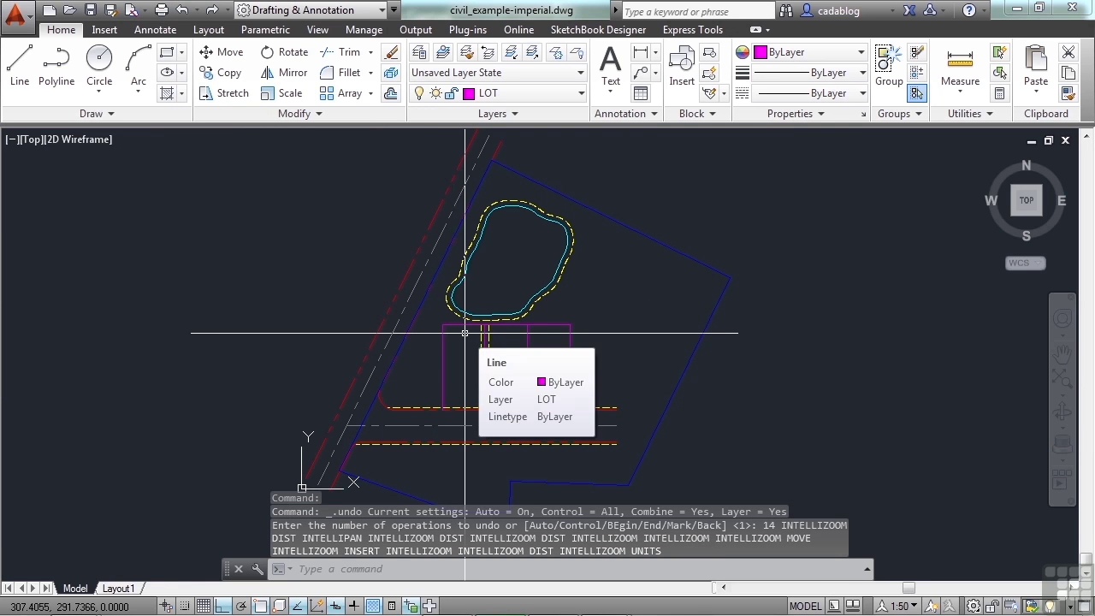
Set the civil drawing's insertion scale units to Inches
text(UNIT)
key(Return)
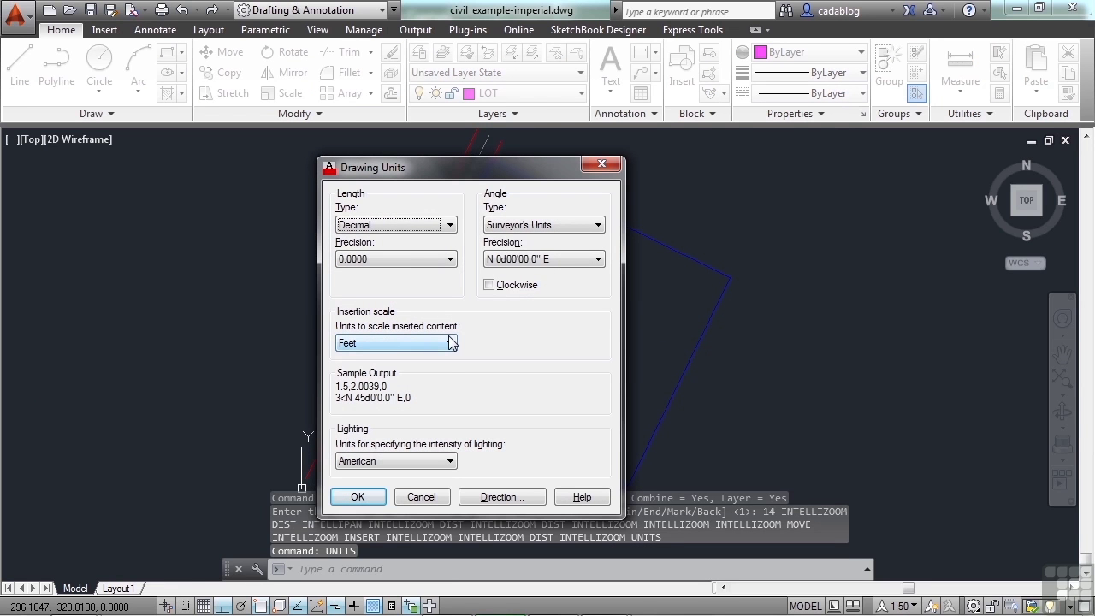
click(452, 343)
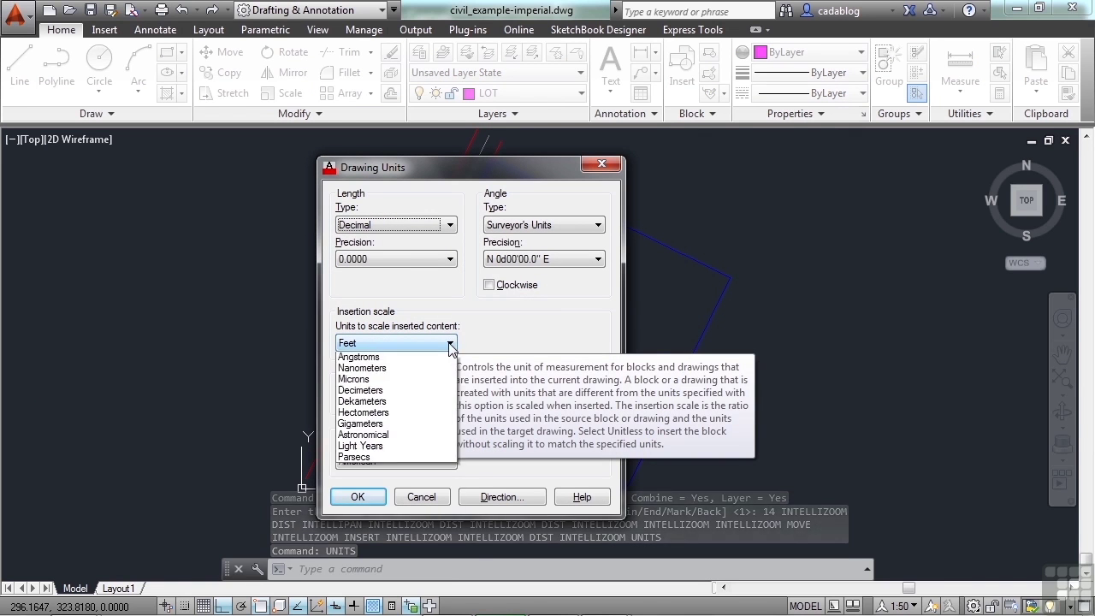
click(417, 377)
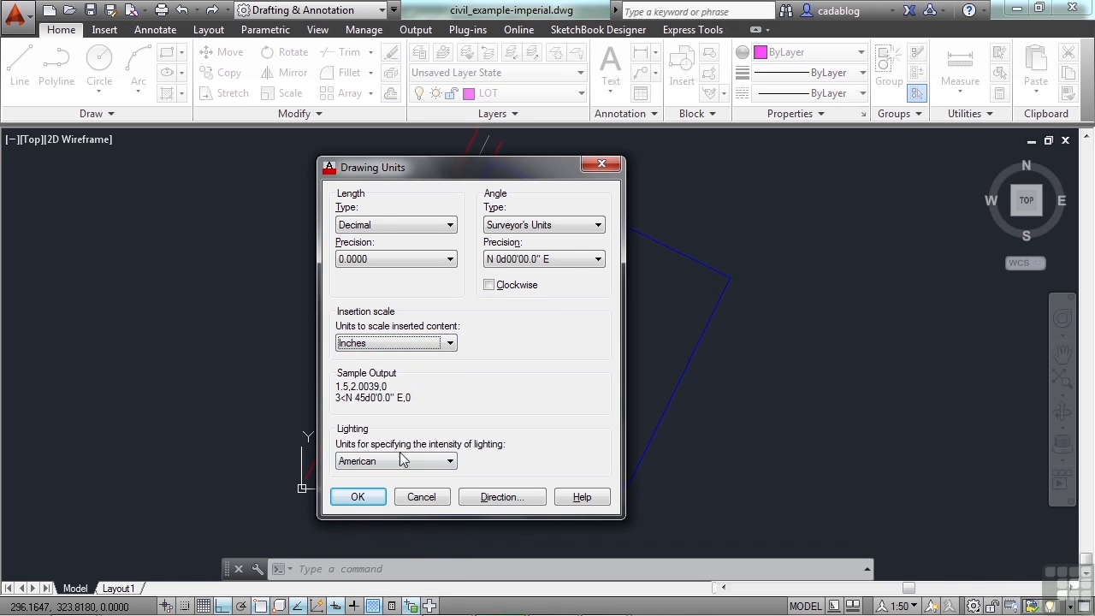
click(358, 497)
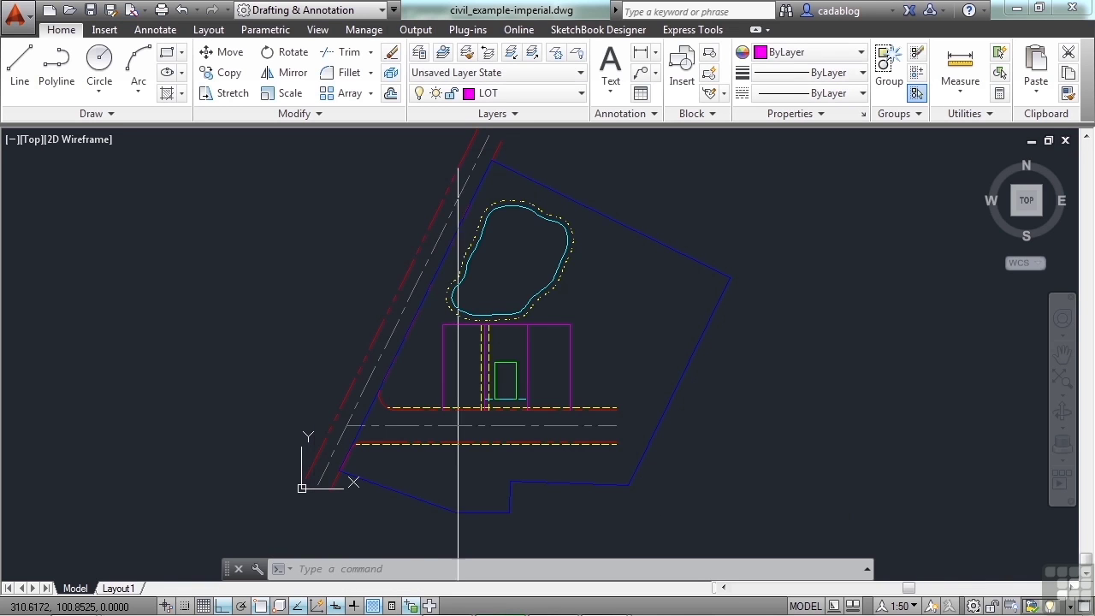
Insert architectural_example-imperial.dwg at scale 1, placing its lower-left corner near the lower-left stretch of the blue site boundary
text(insert)
key(Return)
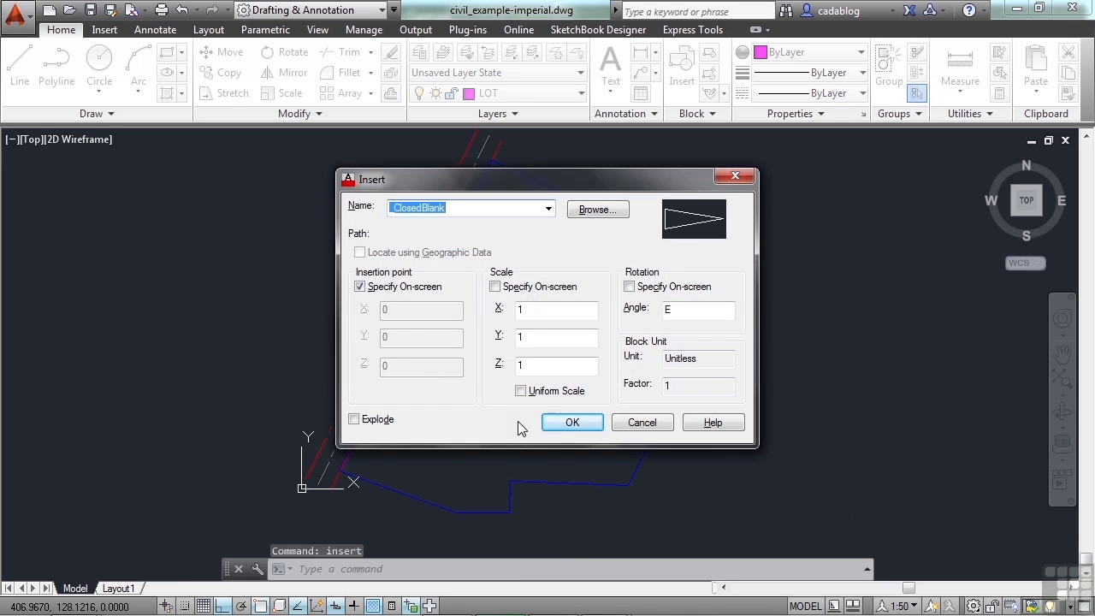
click(596, 211)
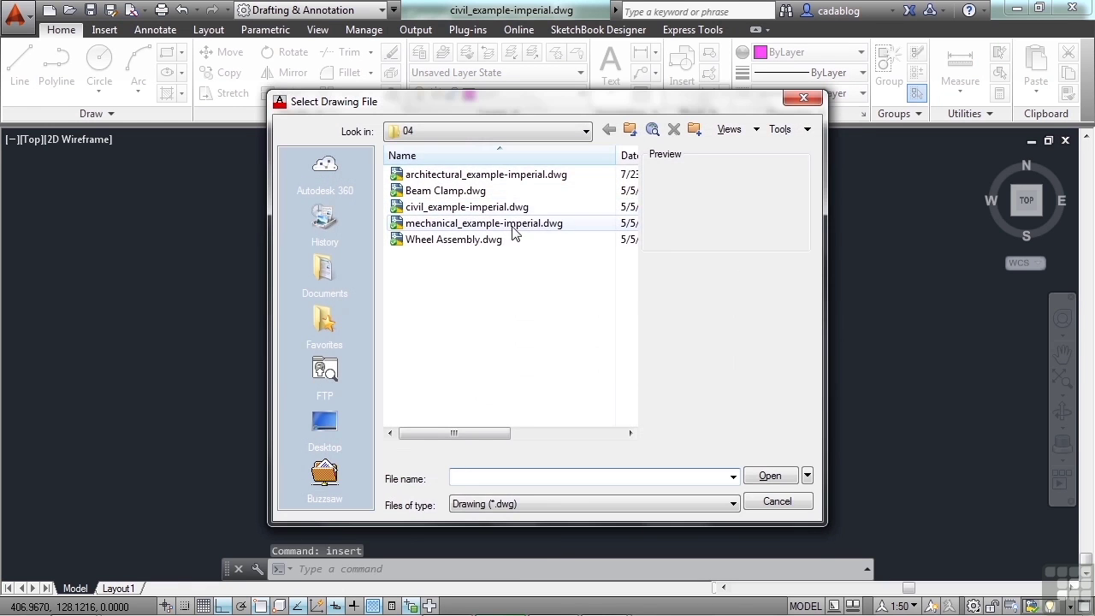
click(473, 175)
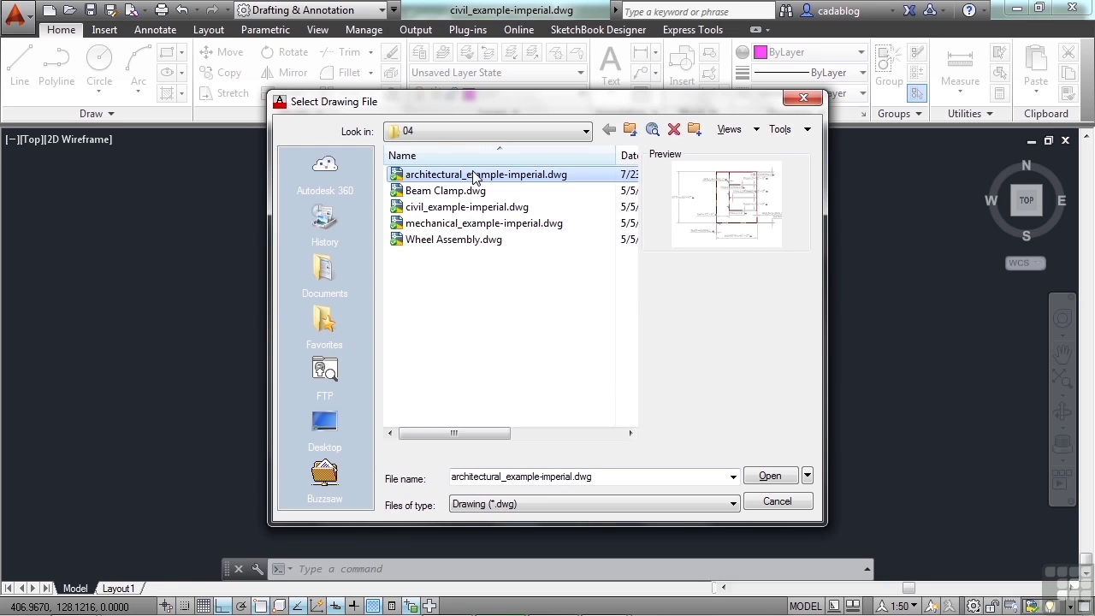
click(771, 477)
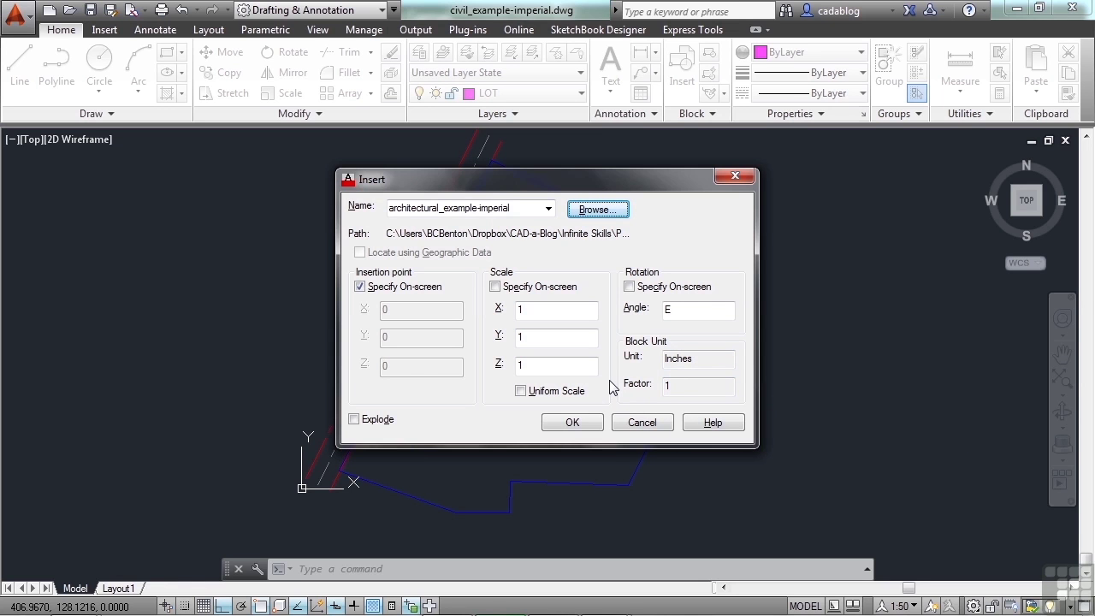
click(573, 423)
scroll(428, 450, down, 4)
middle_drag(428, 454, 467, 390)
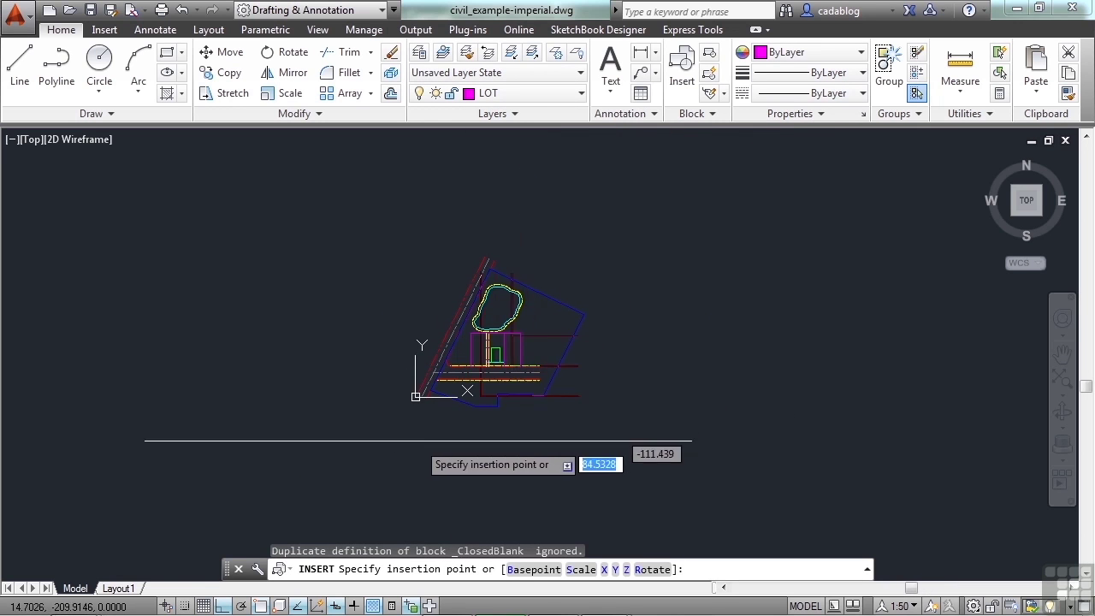
click(469, 405)
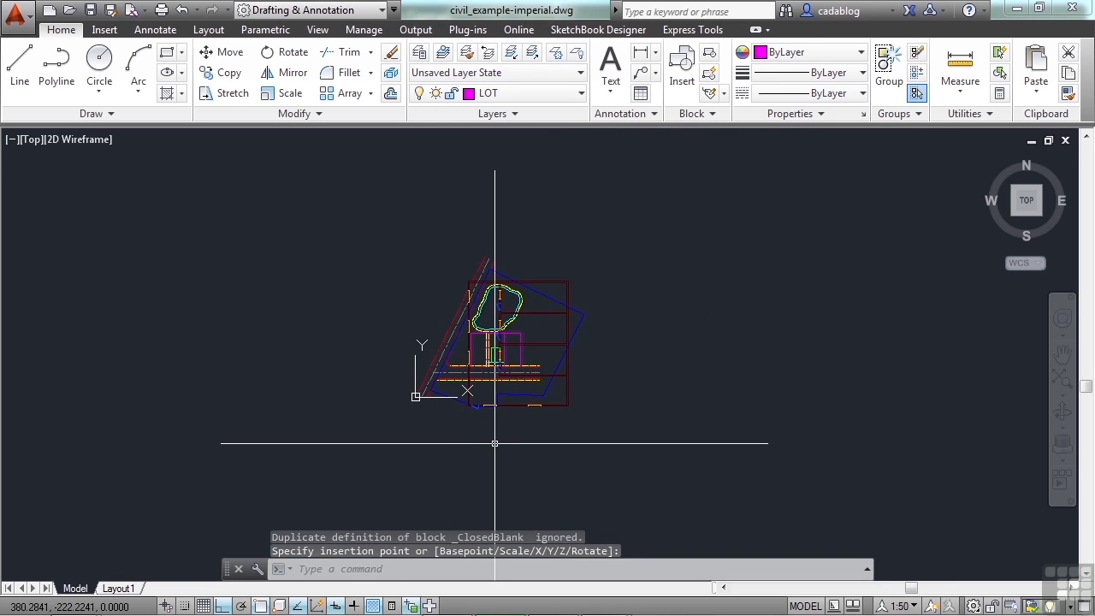
Measure the newly inserted floor plan's lower exterior wall from its lower-left to its lower-right outer corner
scroll(569, 426, up, 3)
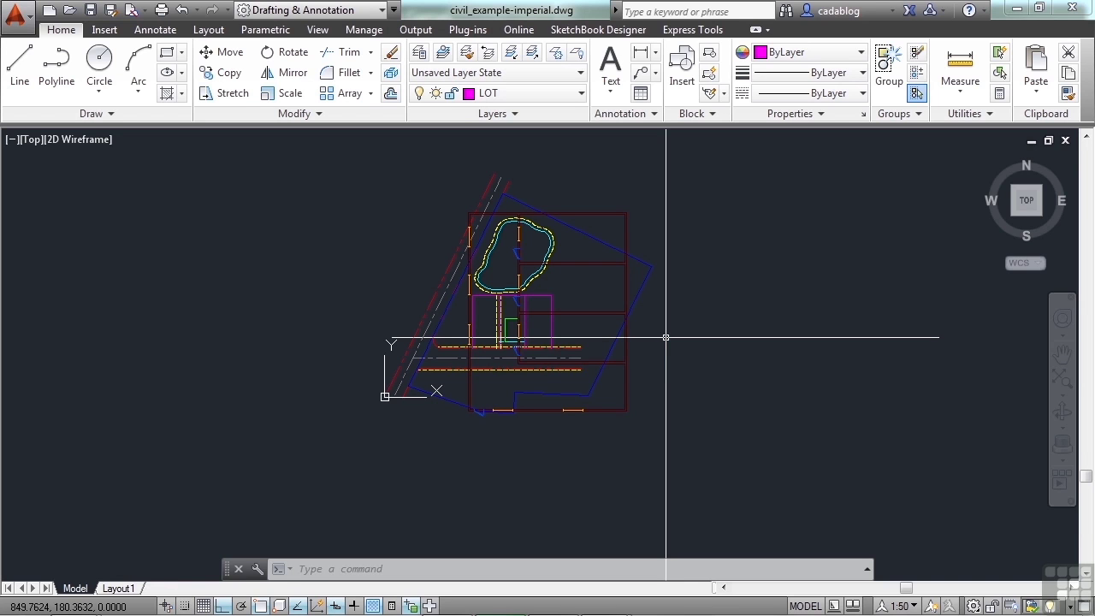
text(di)
key(Return)
scroll(513, 393, up, 2)
scroll(473, 406, up, 3)
click(431, 367)
scroll(402, 382, down, 1)
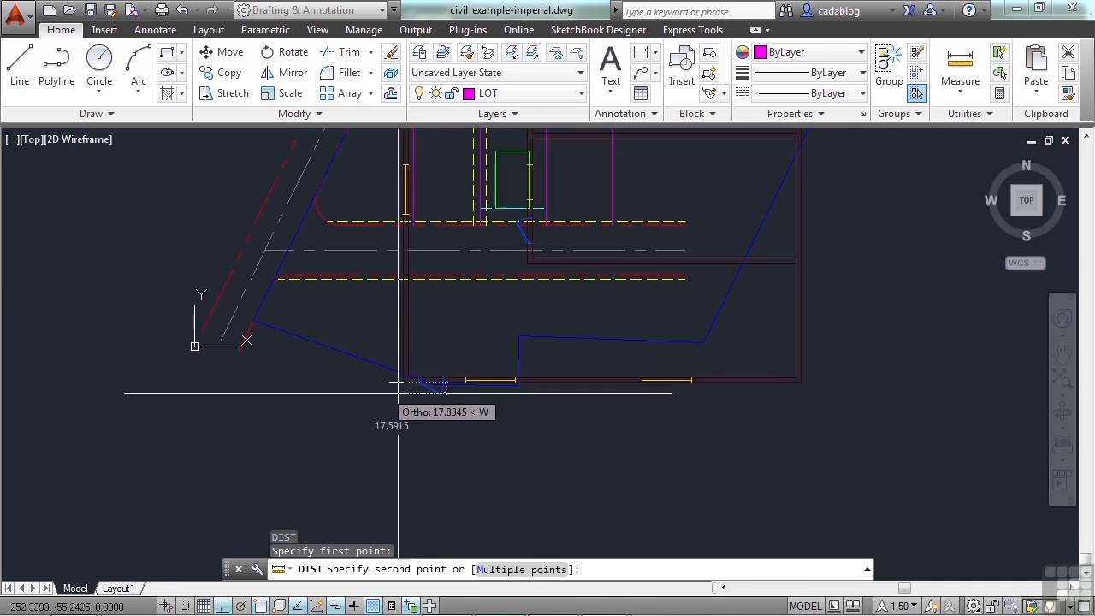
click(800, 382)
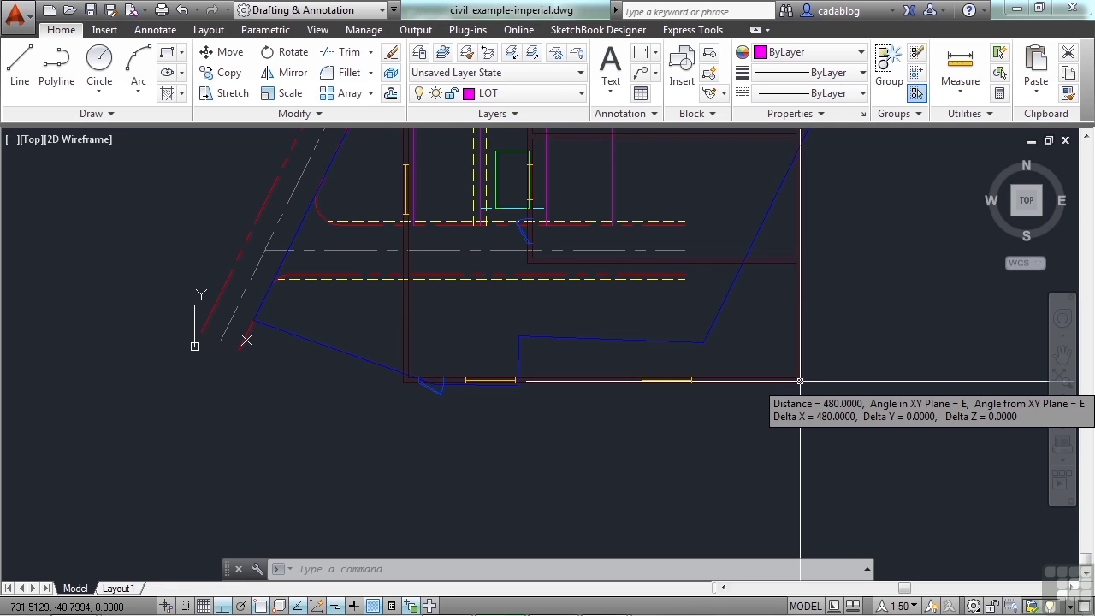
scroll(676, 415, down, 4)
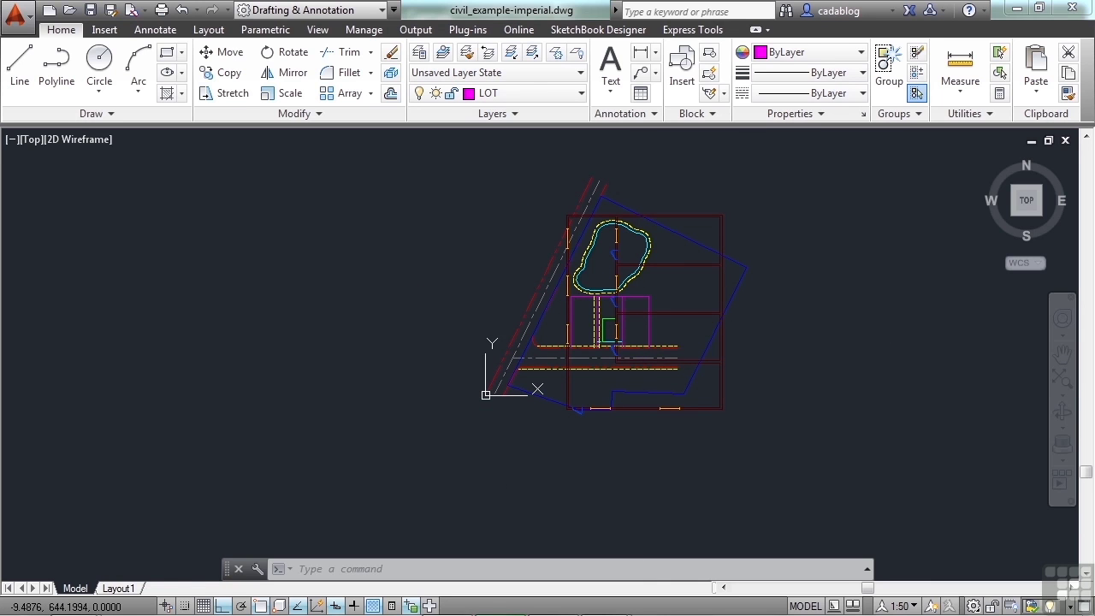